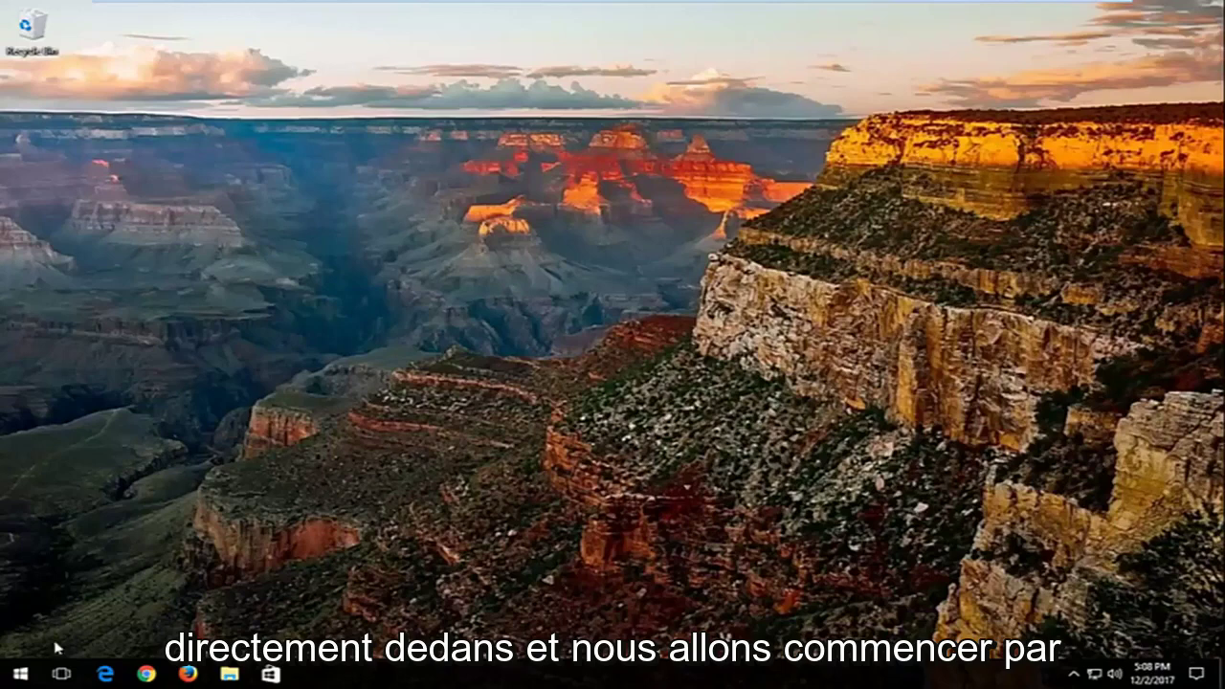
# - Launch Services from a Start search and bring up the context menu for the Superfetch service
pyautogui.click(19, 674)
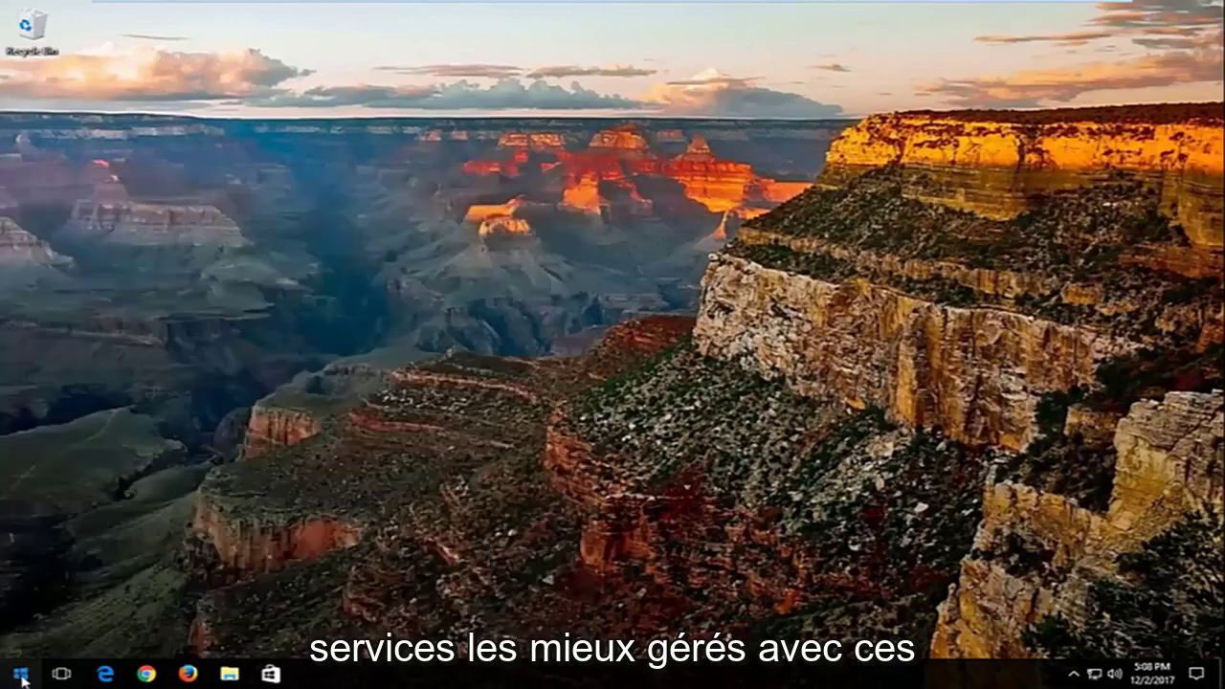
pyautogui.write('services')
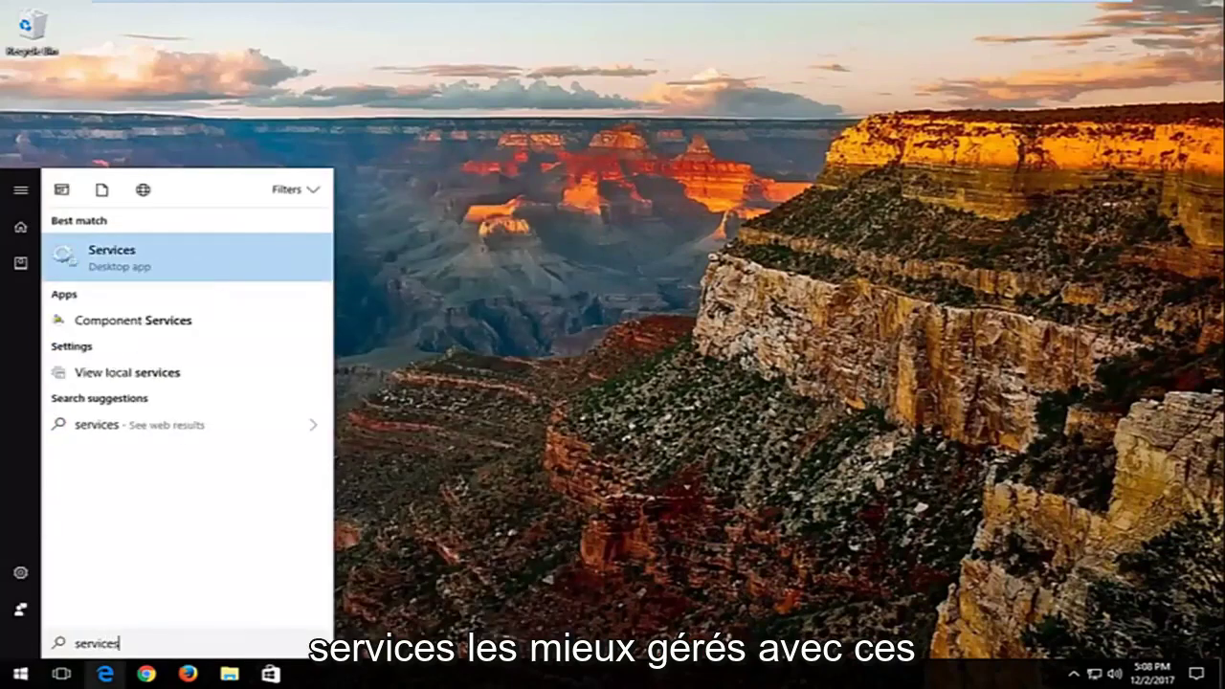
pyautogui.click(121, 263)
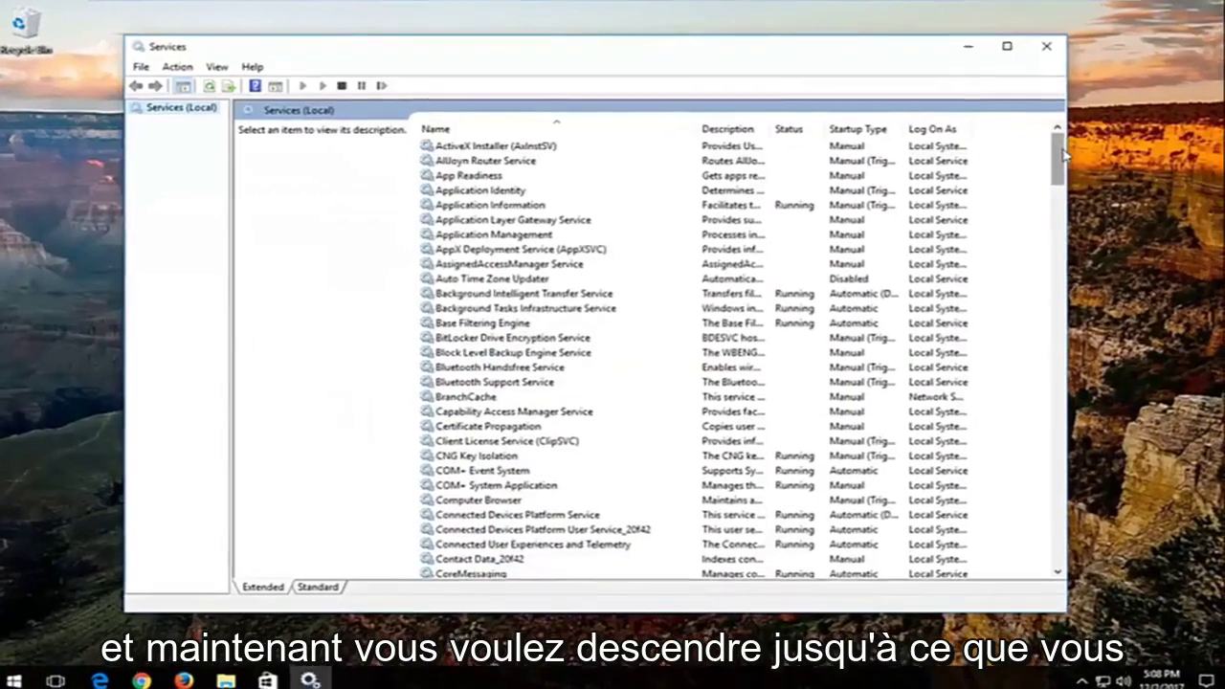
pyautogui.moveTo(1049, 155)
pyautogui.mouseDown()
pyautogui.moveTo(1109, 421)
pyautogui.moveTo(1137, 461)
pyautogui.mouseUp()
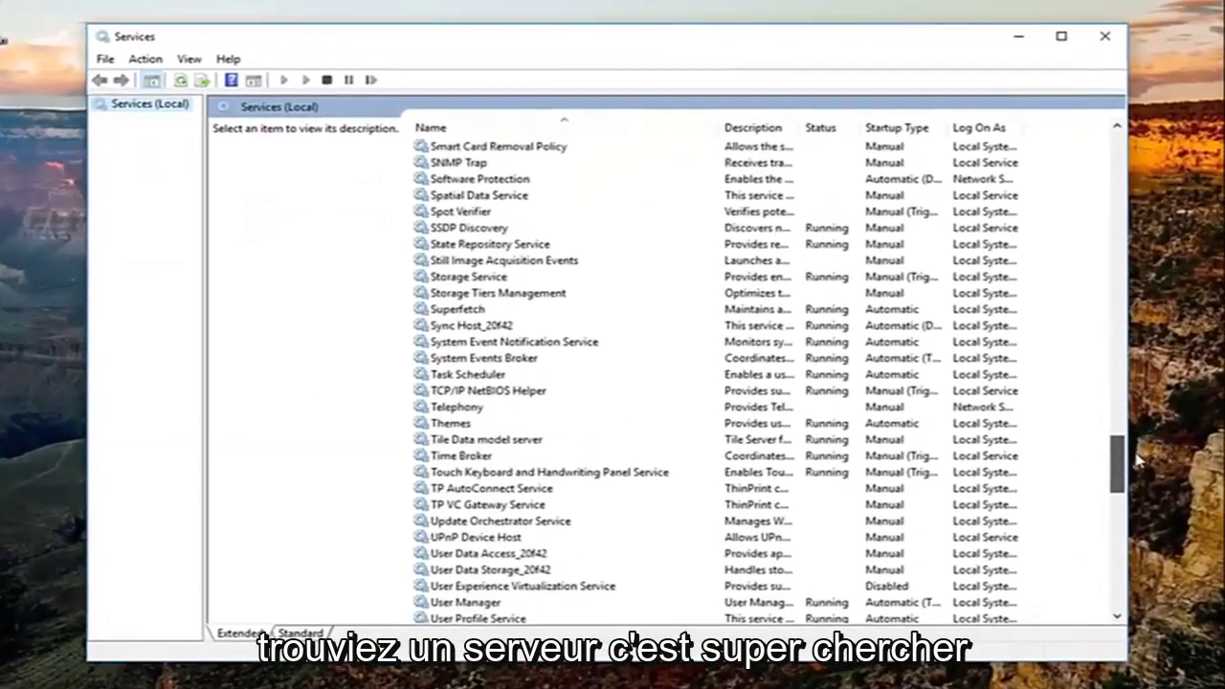
pyautogui.click(446, 312)
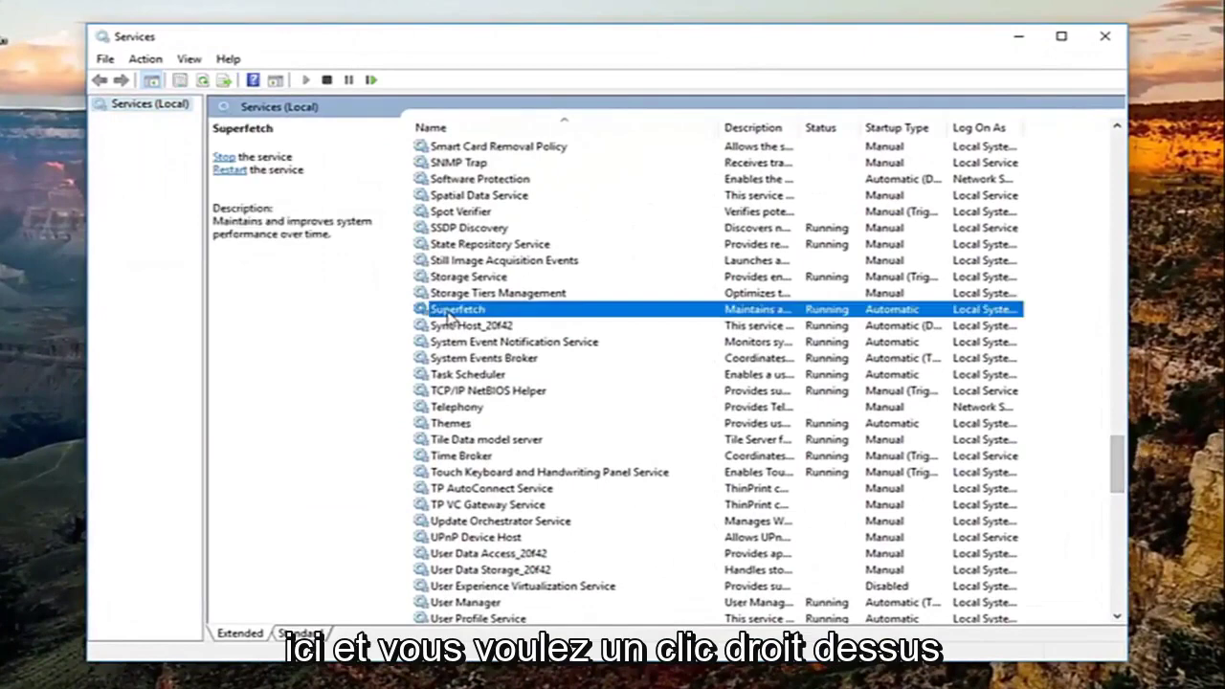
pyautogui.rightClick(447, 317)
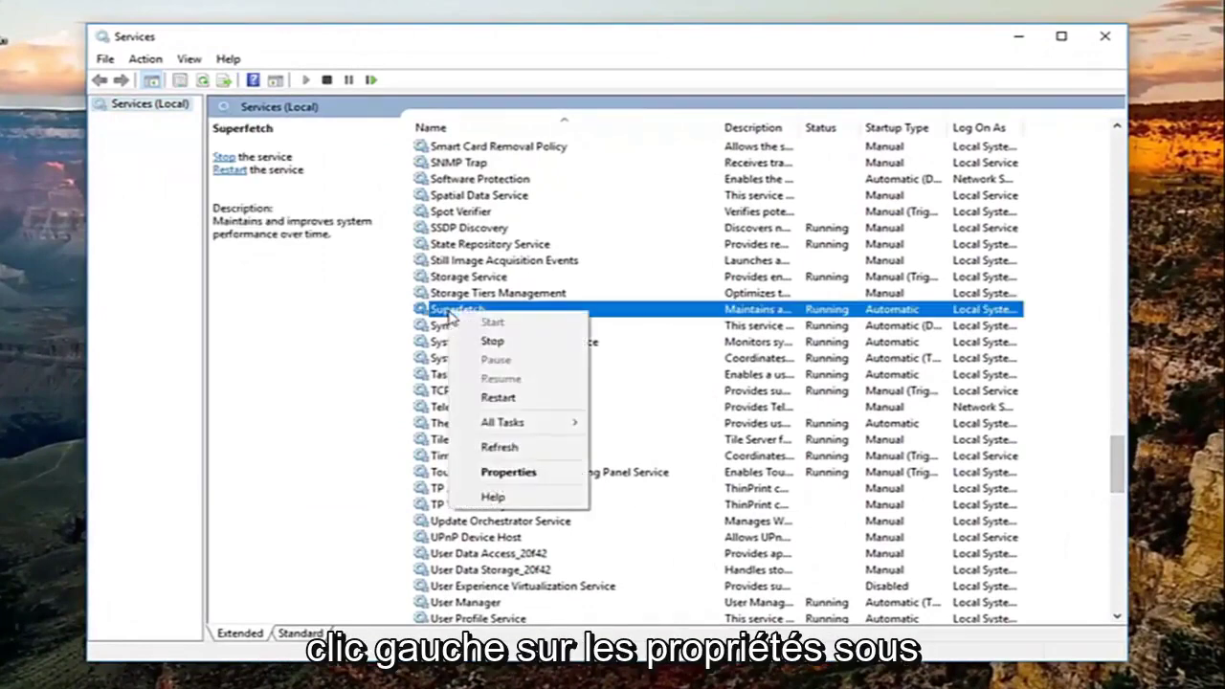
# - Set Superfetch's startup type to Disabled, apply it, and close the Services window
pyautogui.click(484, 474)
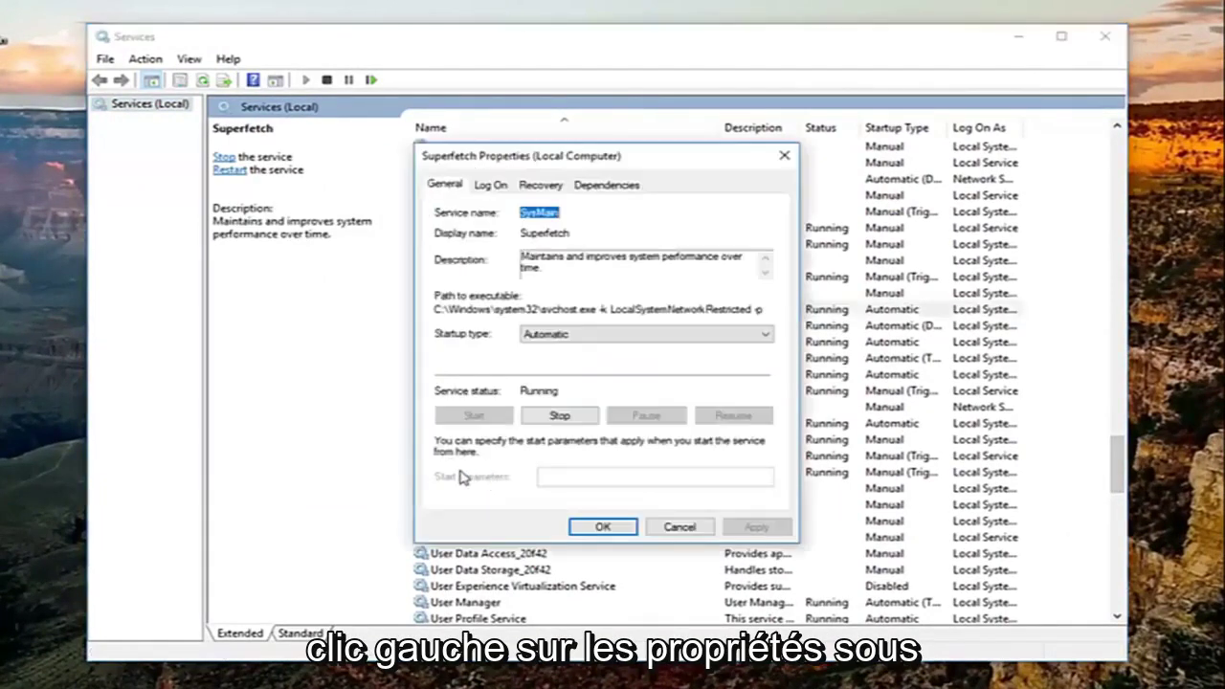
pyautogui.click(738, 339)
pyautogui.click(541, 384)
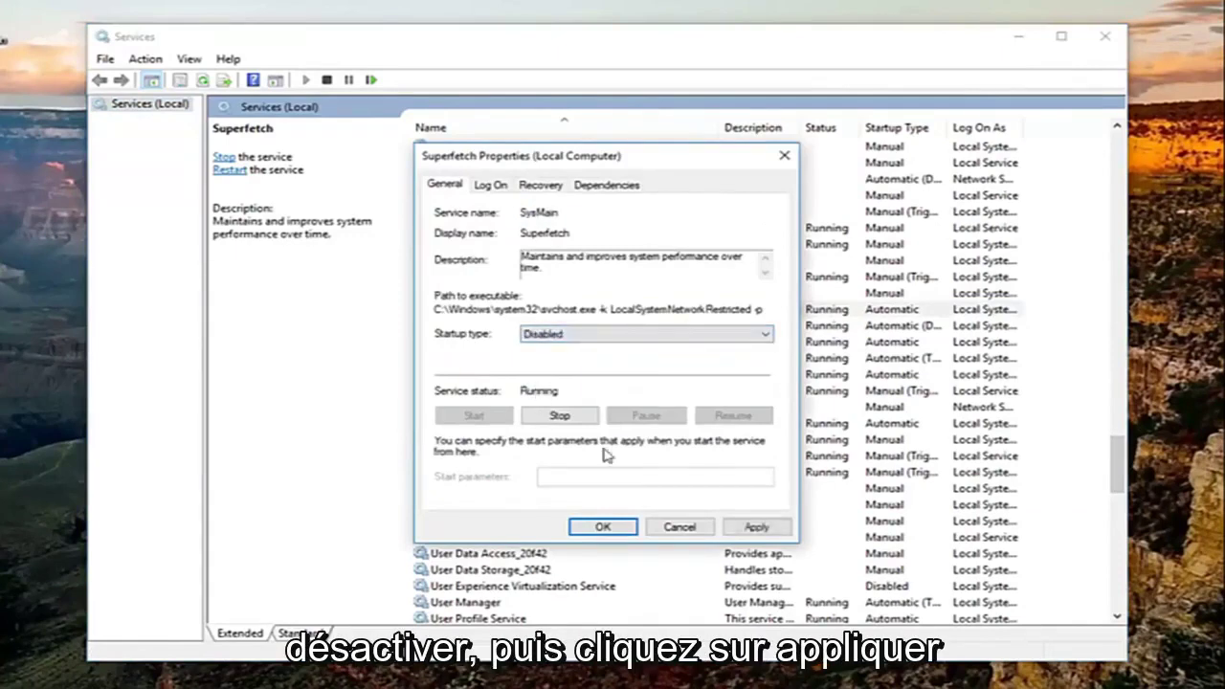
pyautogui.click(752, 526)
pyautogui.click(603, 527)
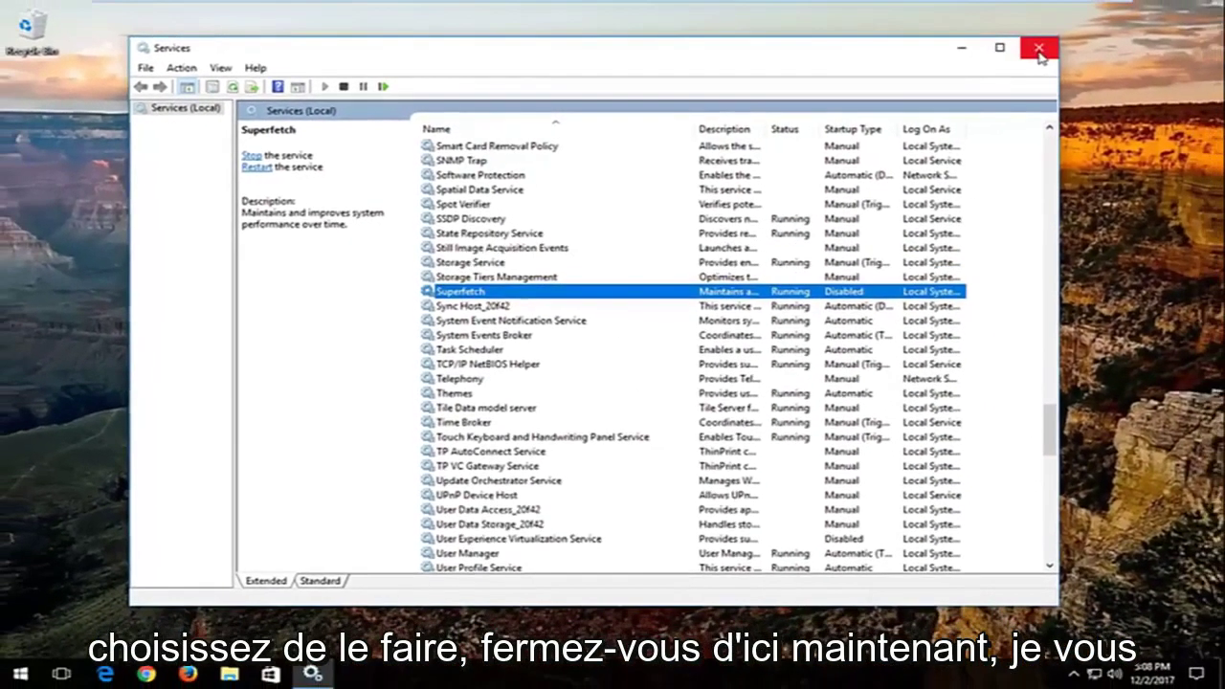
pyautogui.click(1039, 50)
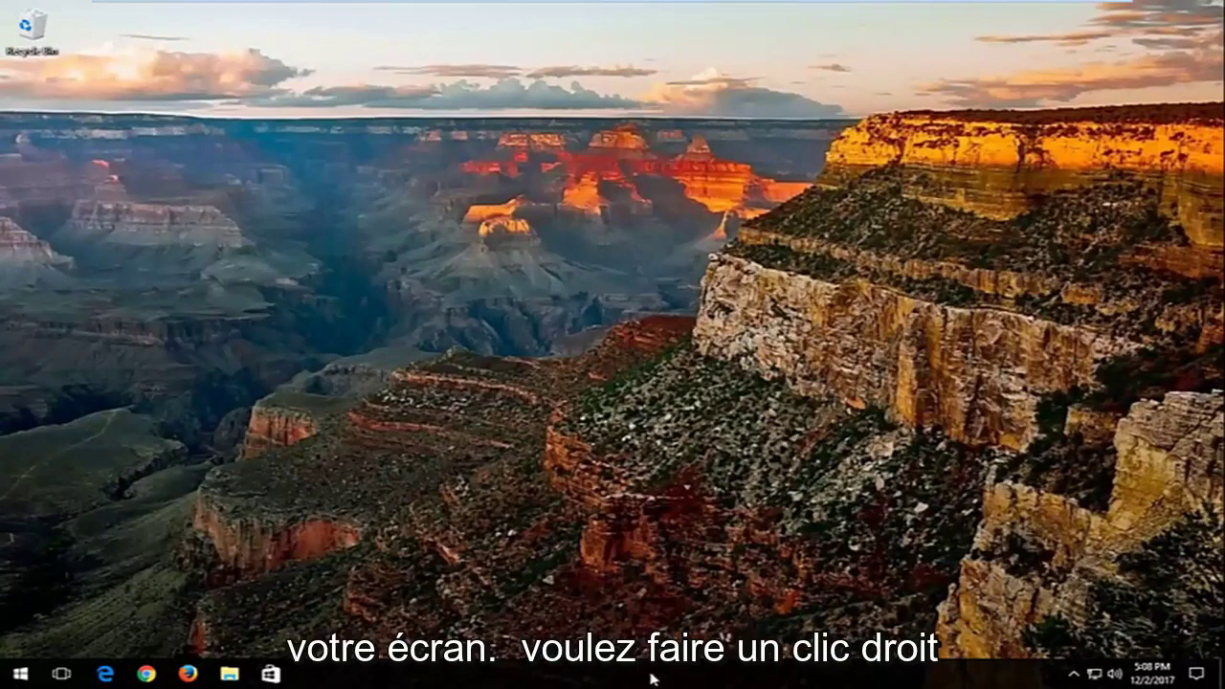
# - Launch Task Manager from the taskbar menu, reposition it, and switch to More details
pyautogui.rightClick(651, 679)
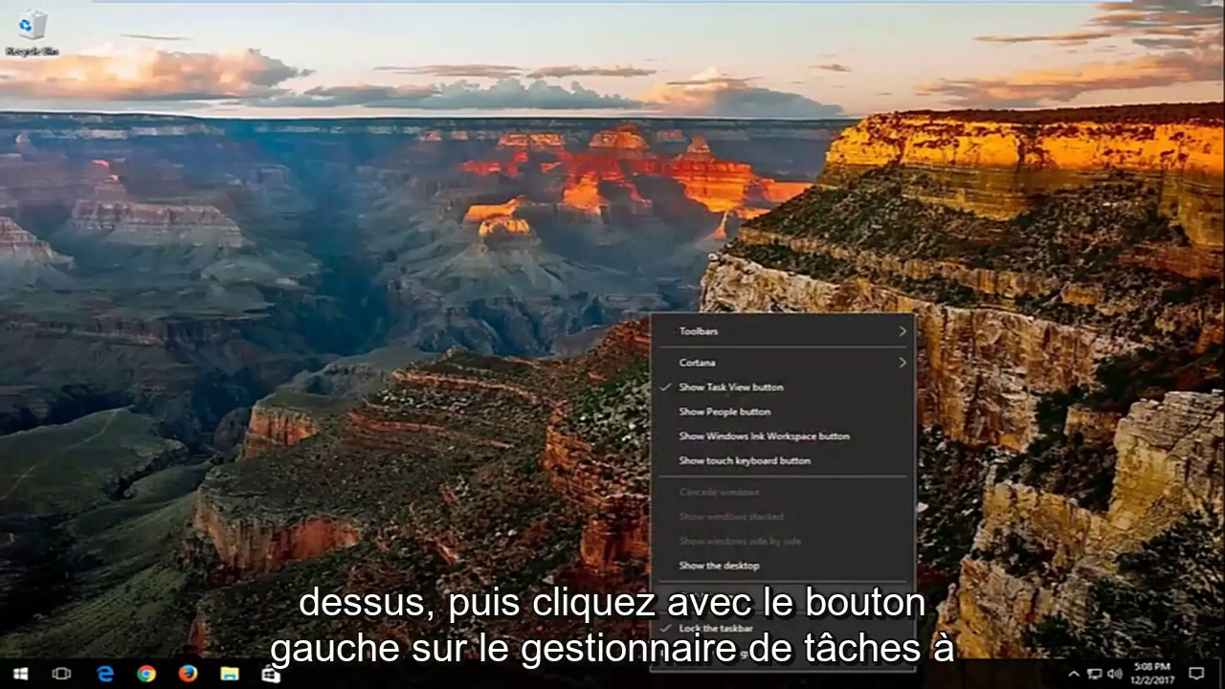
pyautogui.click(719, 601)
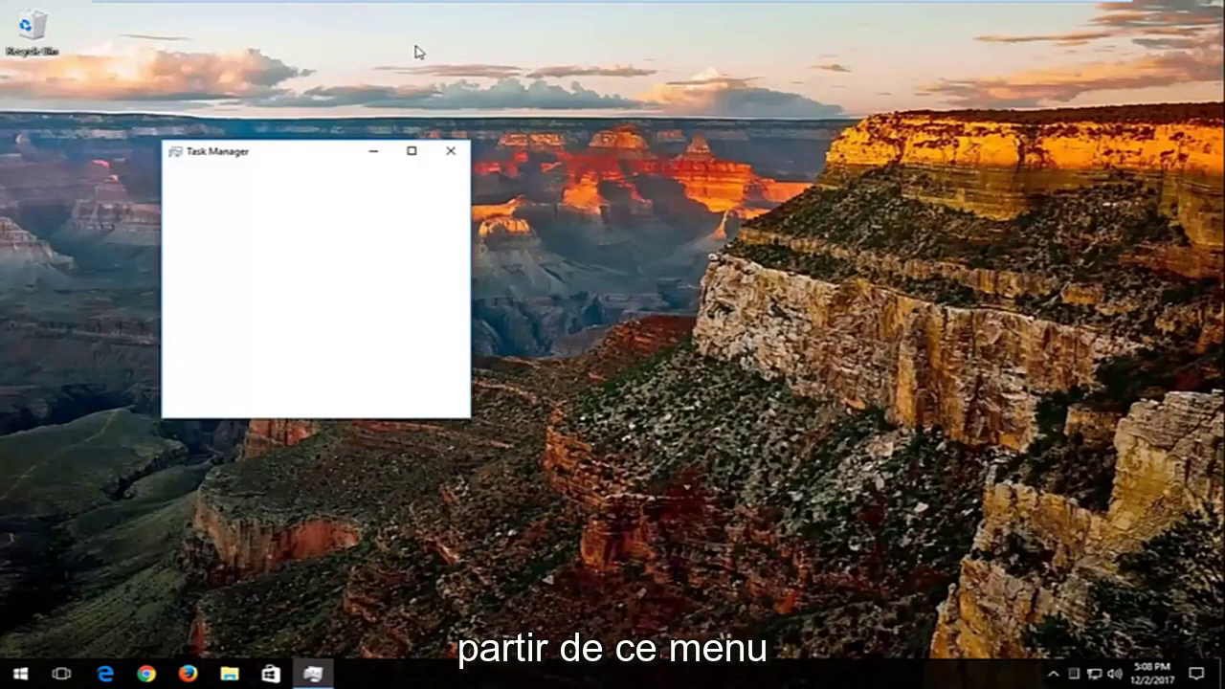
pyautogui.moveTo(295, 157); pyautogui.dragTo(502, 112)
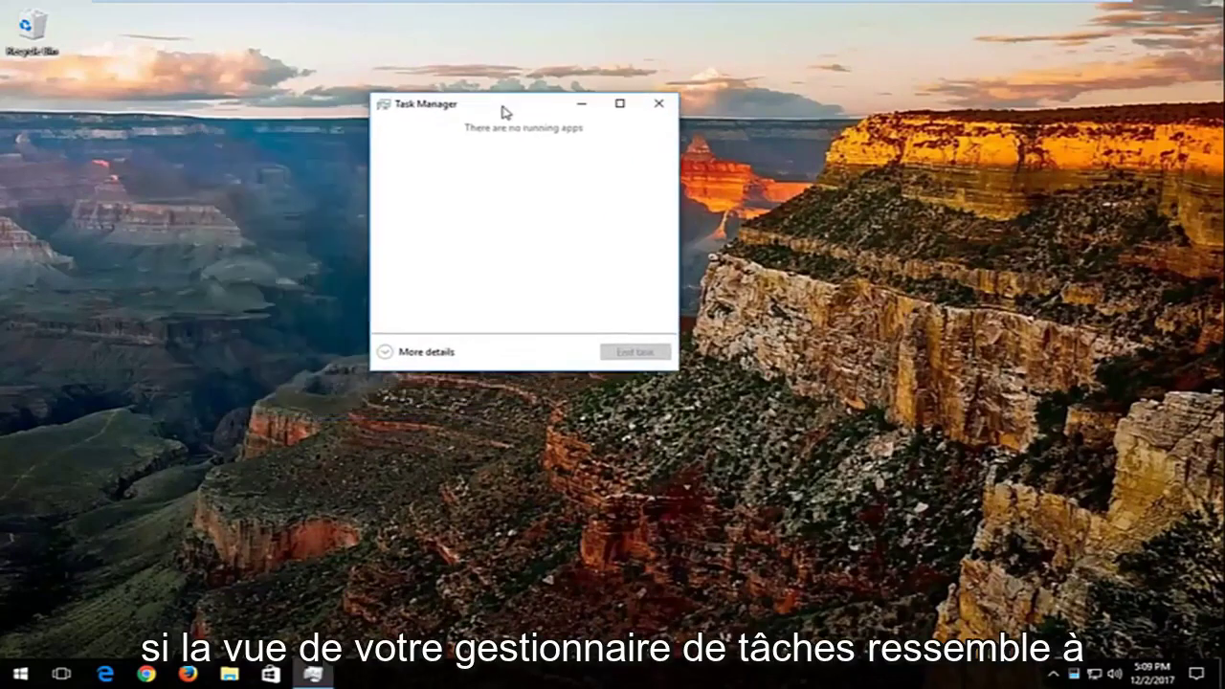
pyautogui.click(406, 353)
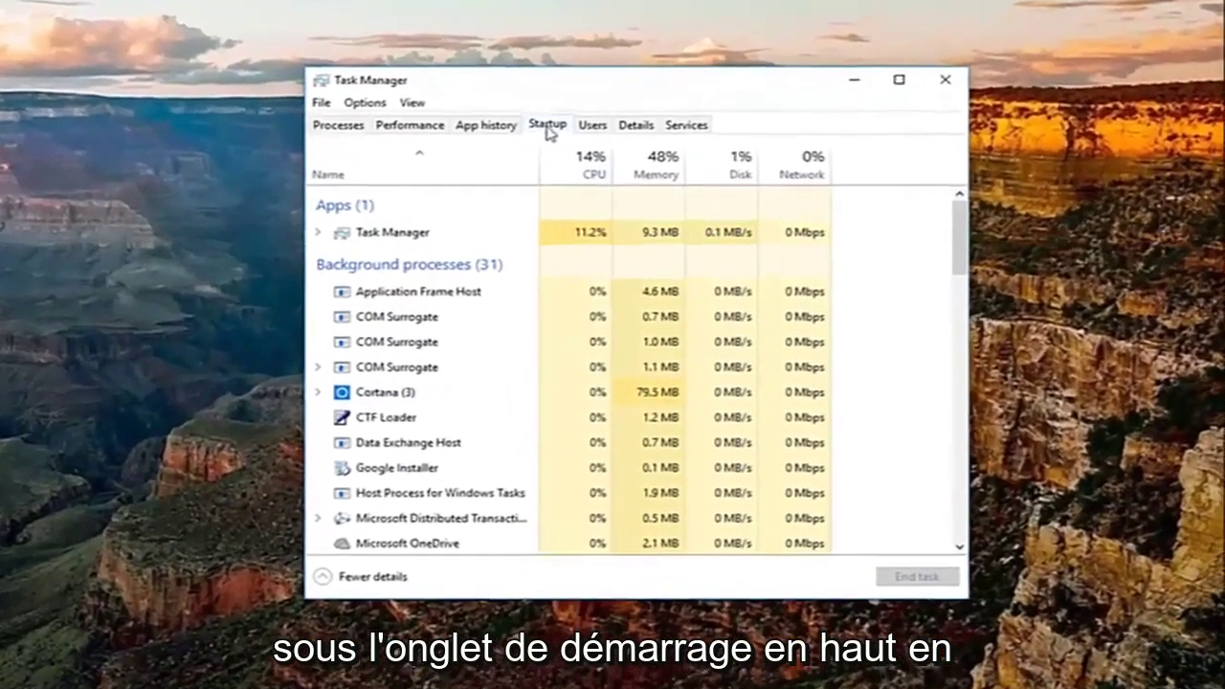
# - Review the Startup tab entries: VMware Tools Core Service, Windows Defender and Microsoft OneDrive
pyautogui.click(547, 128)
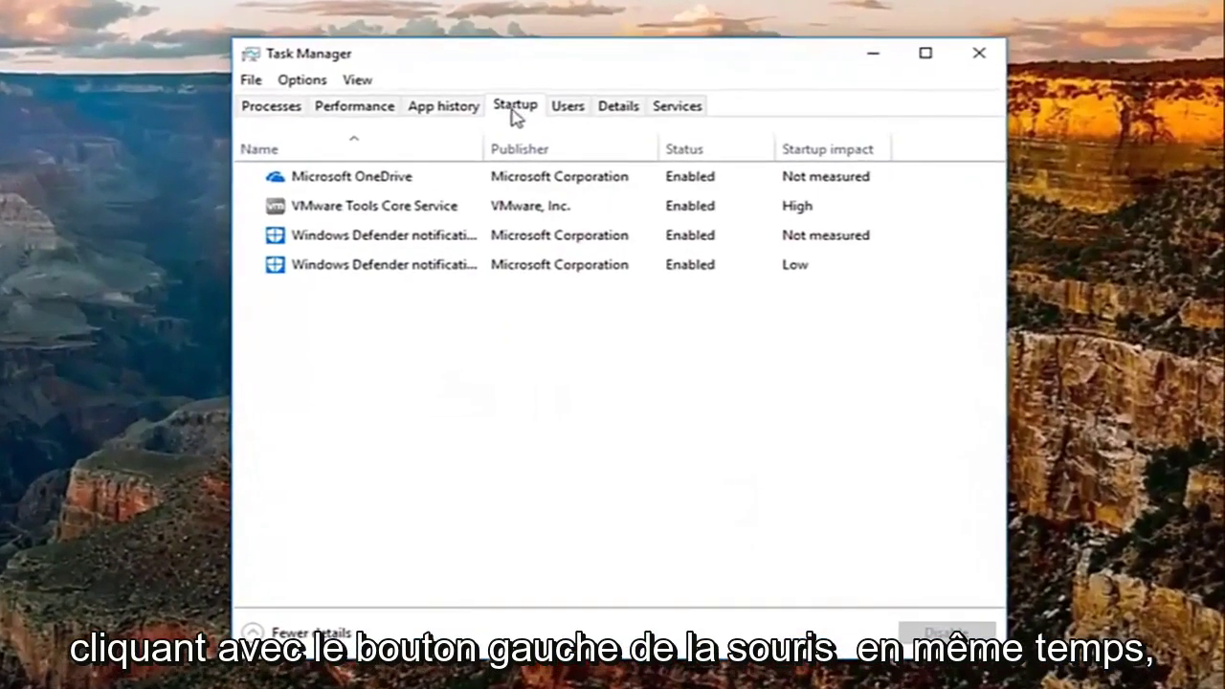
pyautogui.click(322, 209)
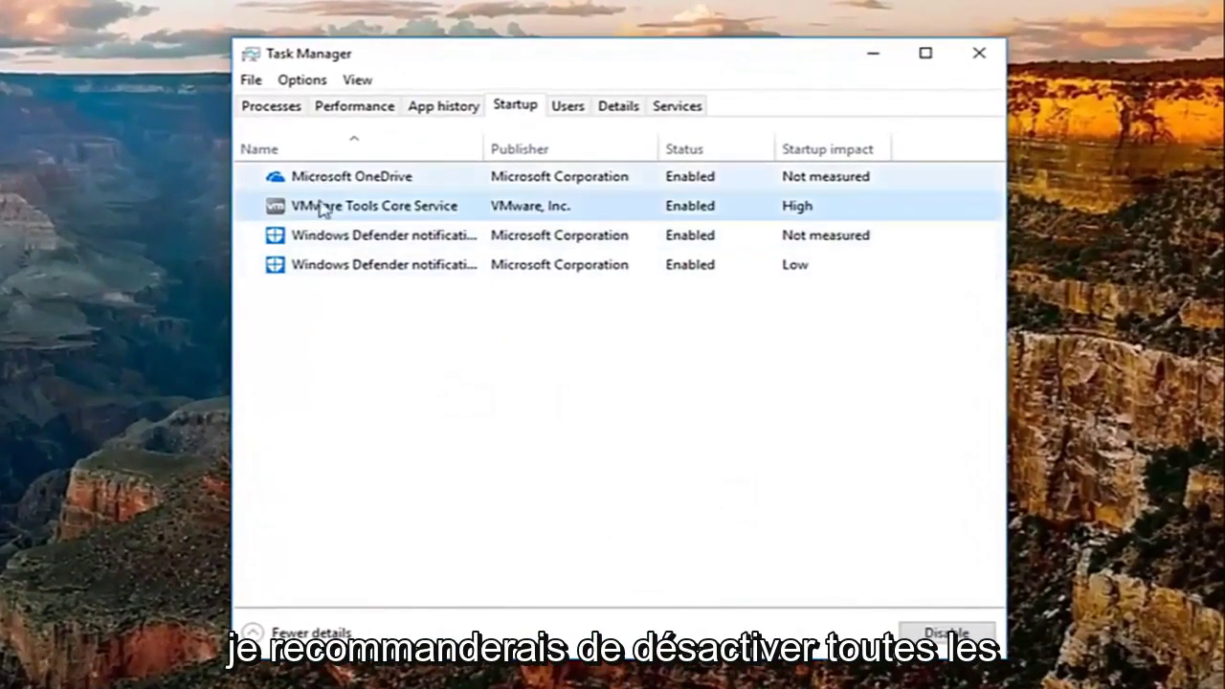
pyautogui.click(328, 264)
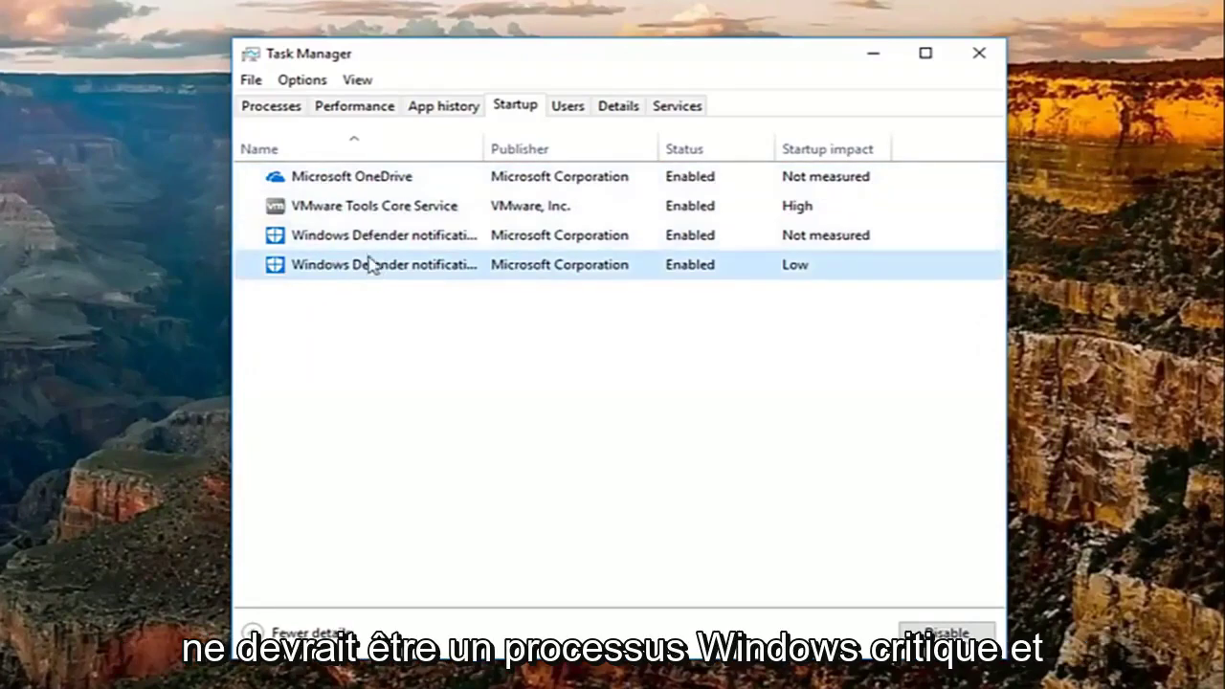
pyautogui.click(373, 184)
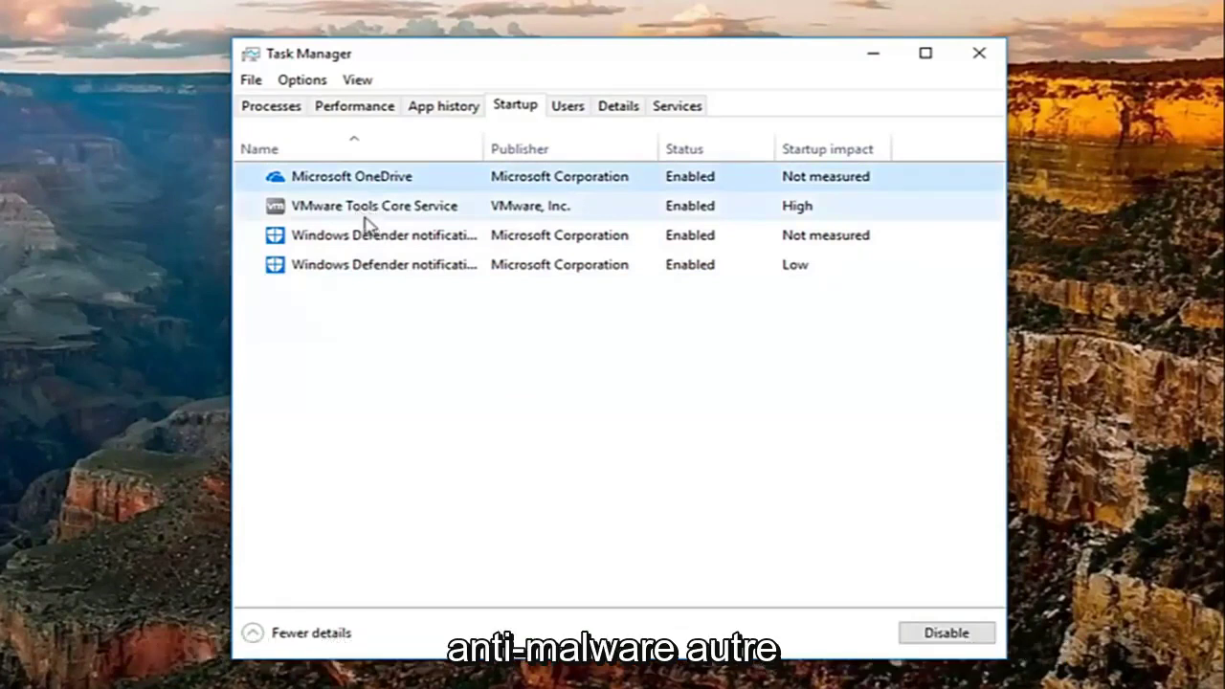
pyautogui.click(365, 219)
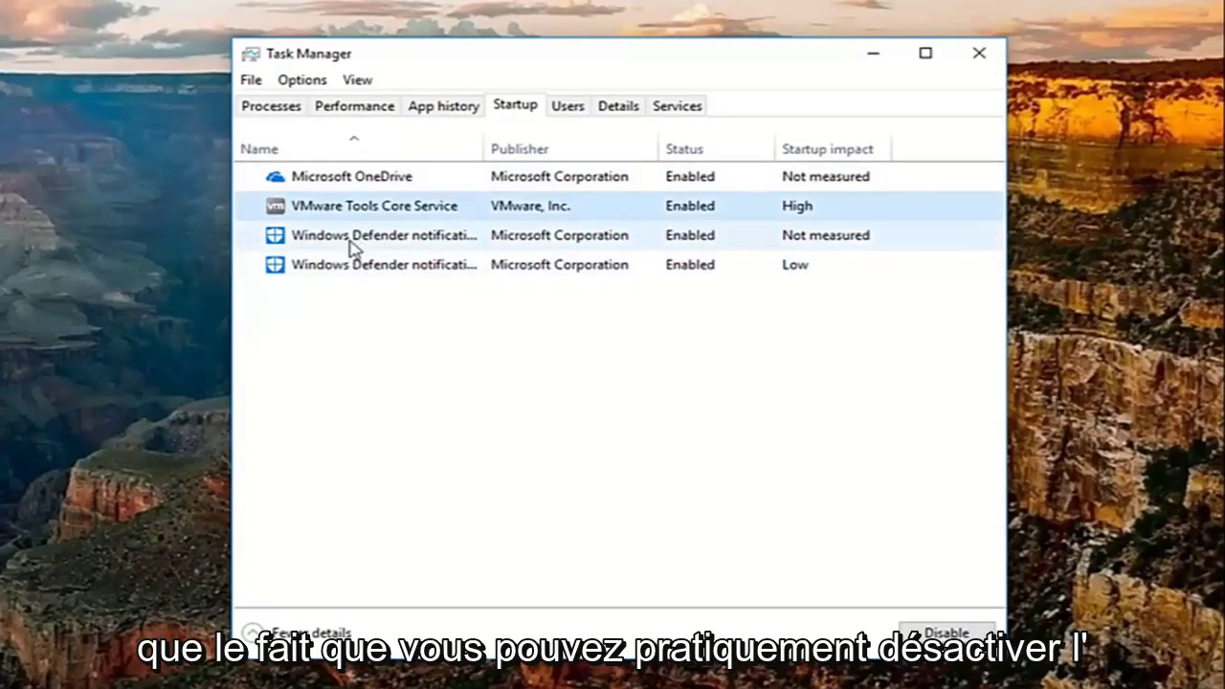
pyautogui.click(350, 239)
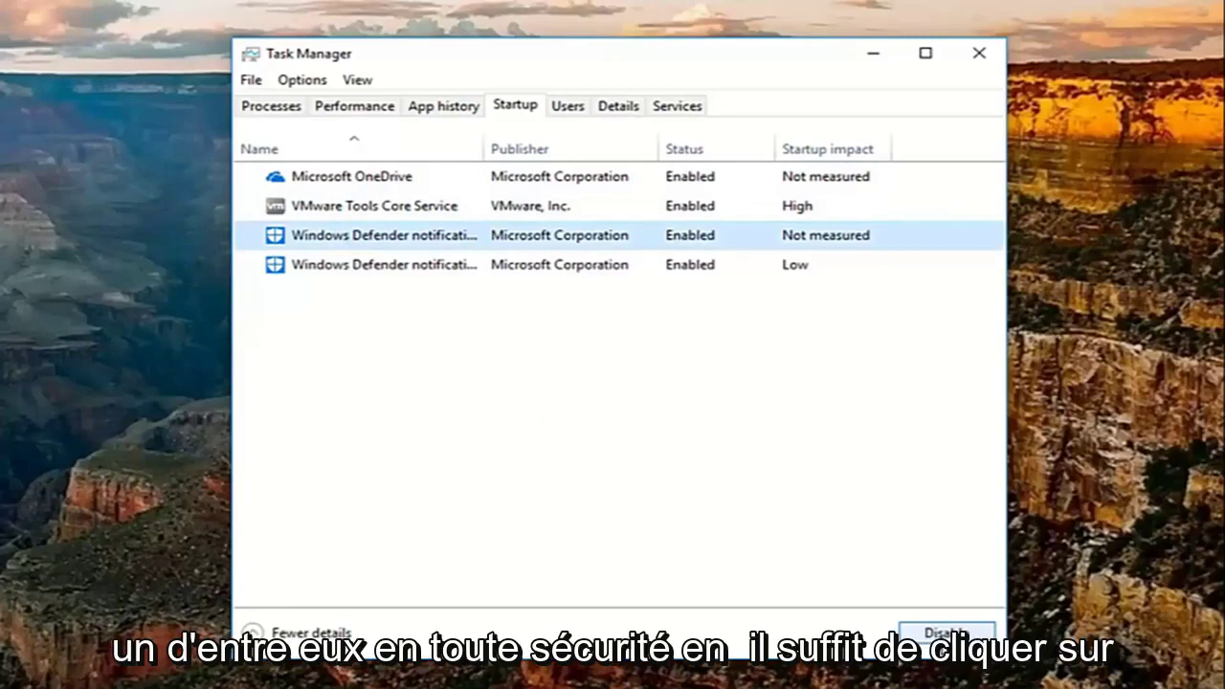
pyautogui.click(366, 212)
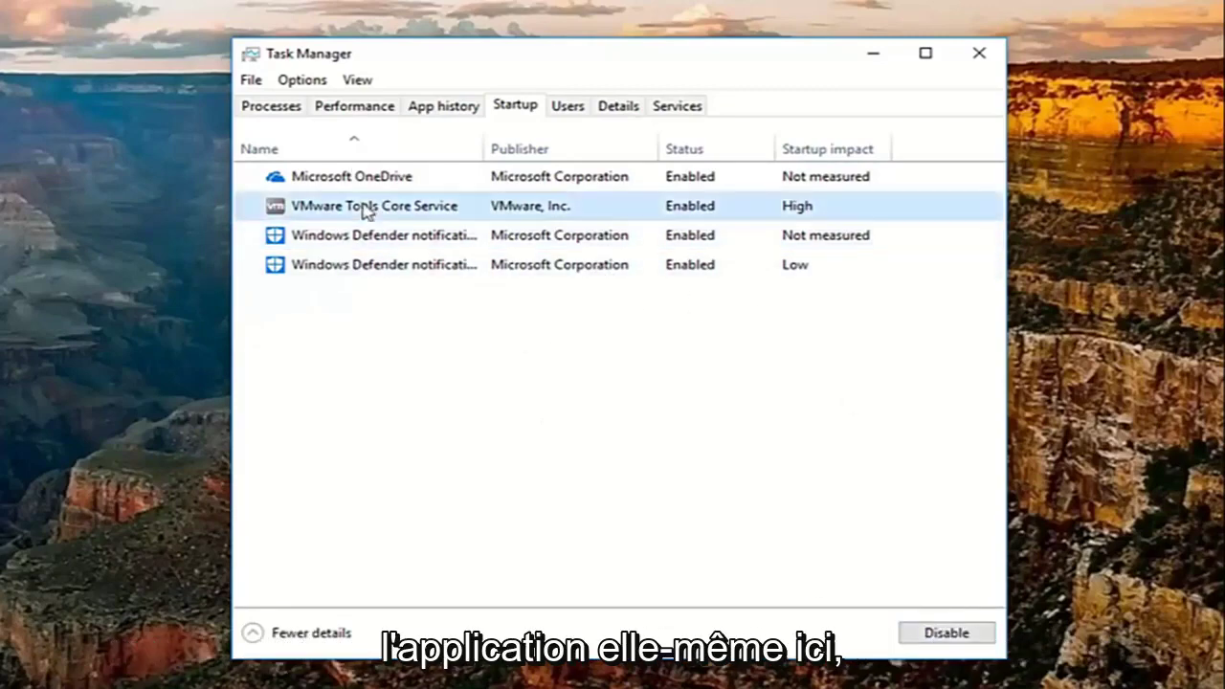
# - Disable Microsoft OneDrive at startup, re-enable it, then disable it again
pyautogui.click(321, 182)
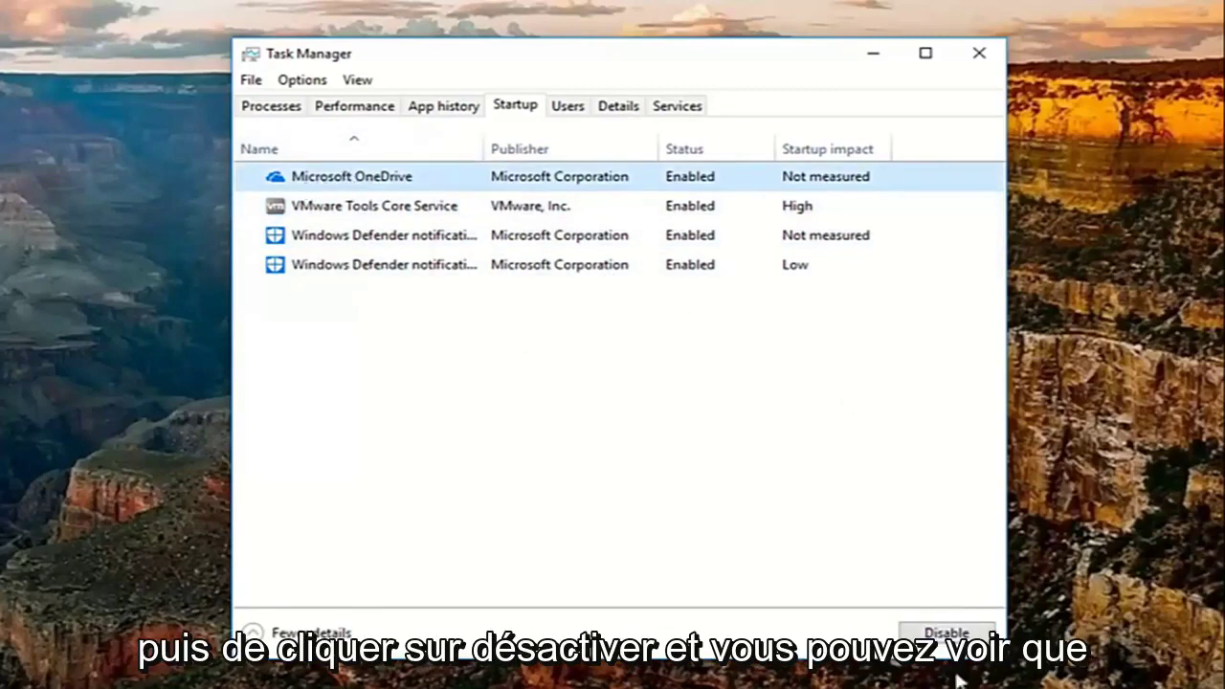
pyautogui.click(946, 633)
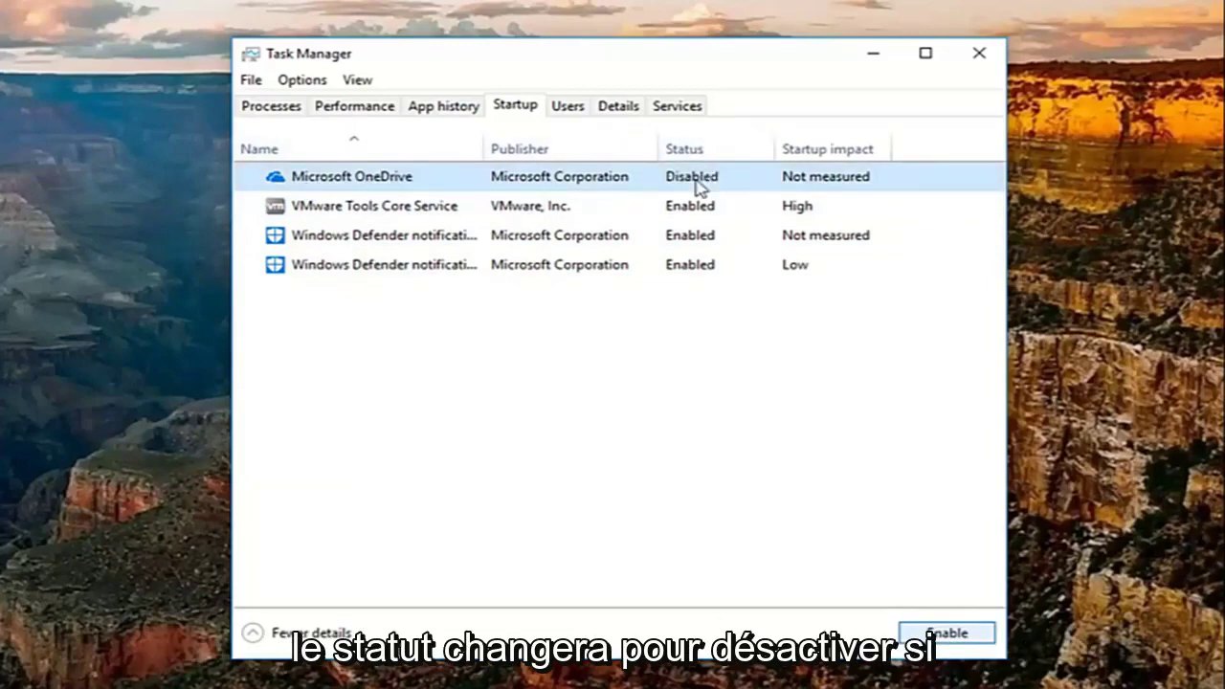
pyautogui.click(946, 633)
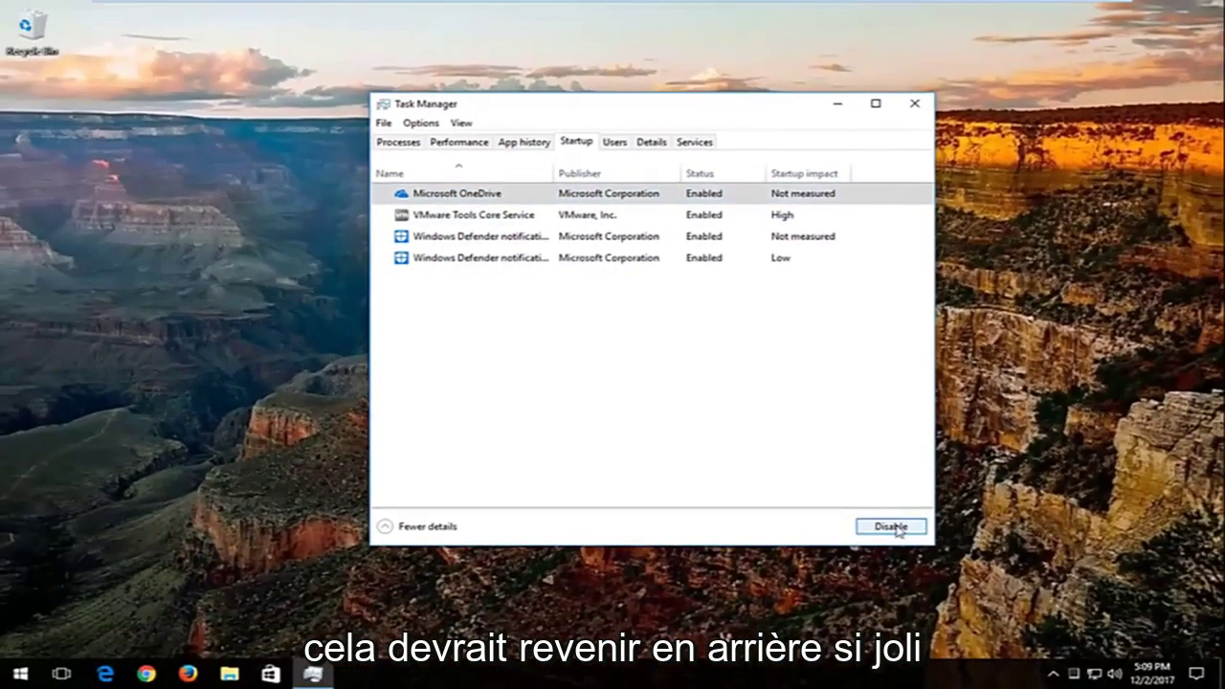
pyautogui.click(897, 529)
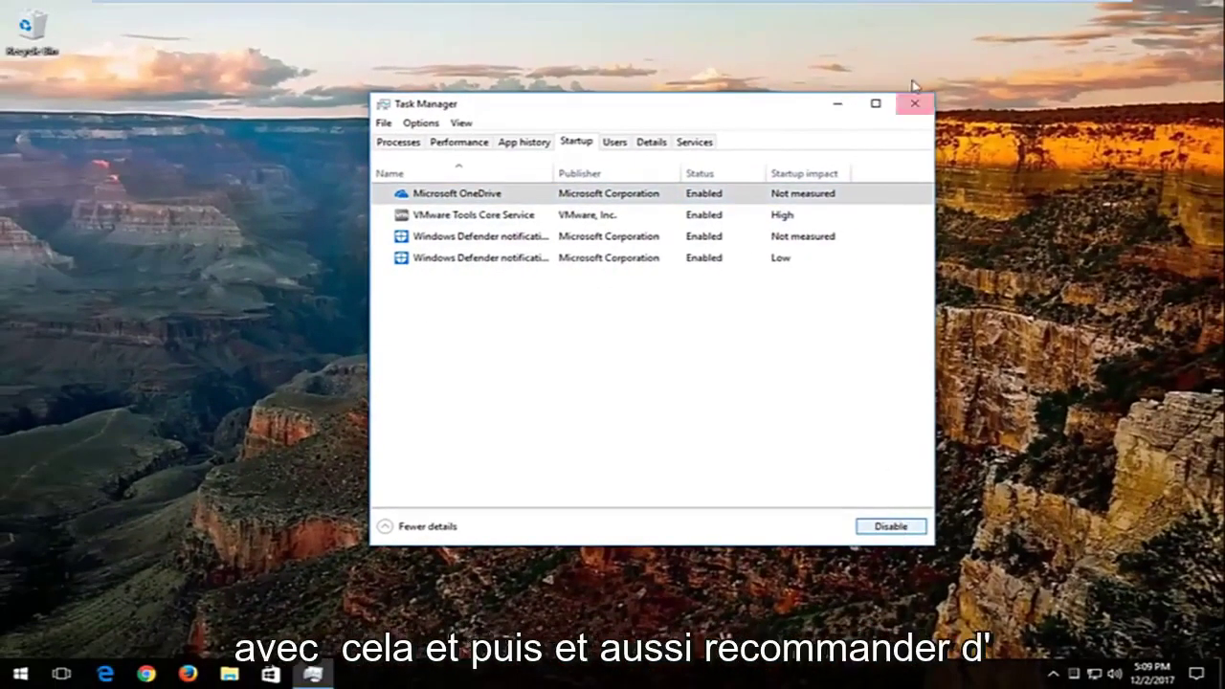
# - Close Task Manager and open Add or remove programs by searching 'programs' from Start
pyautogui.click(920, 105)
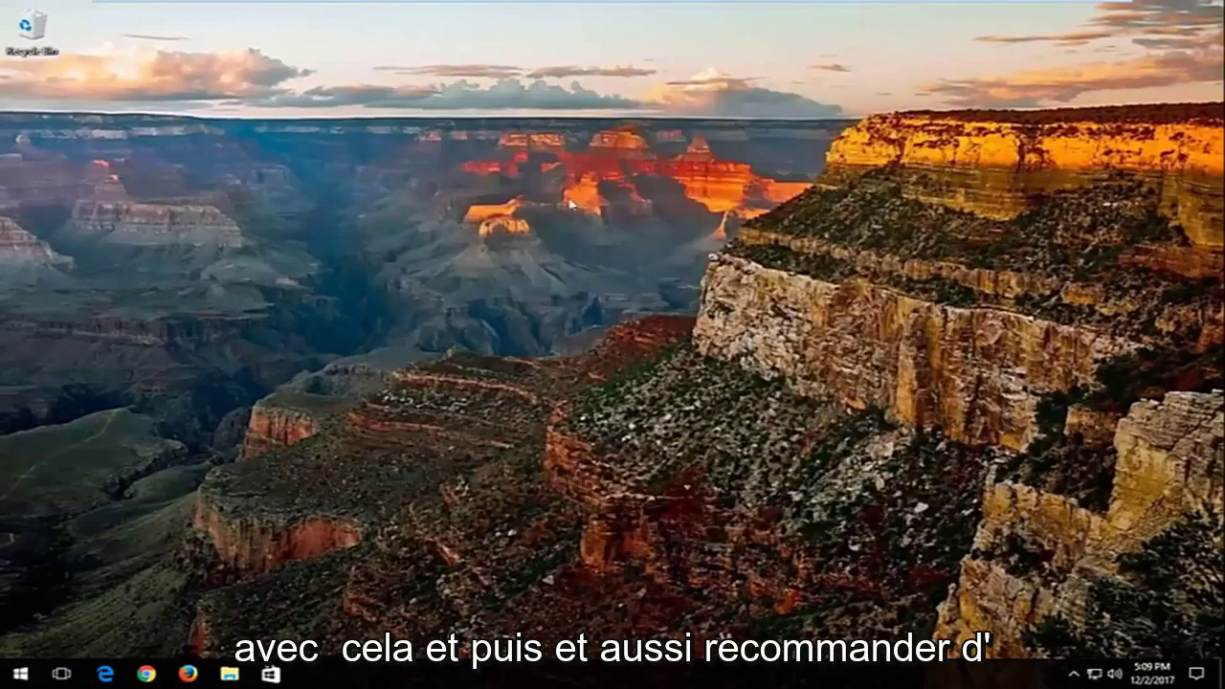
pyautogui.click(20, 674)
pyautogui.press('super+s')
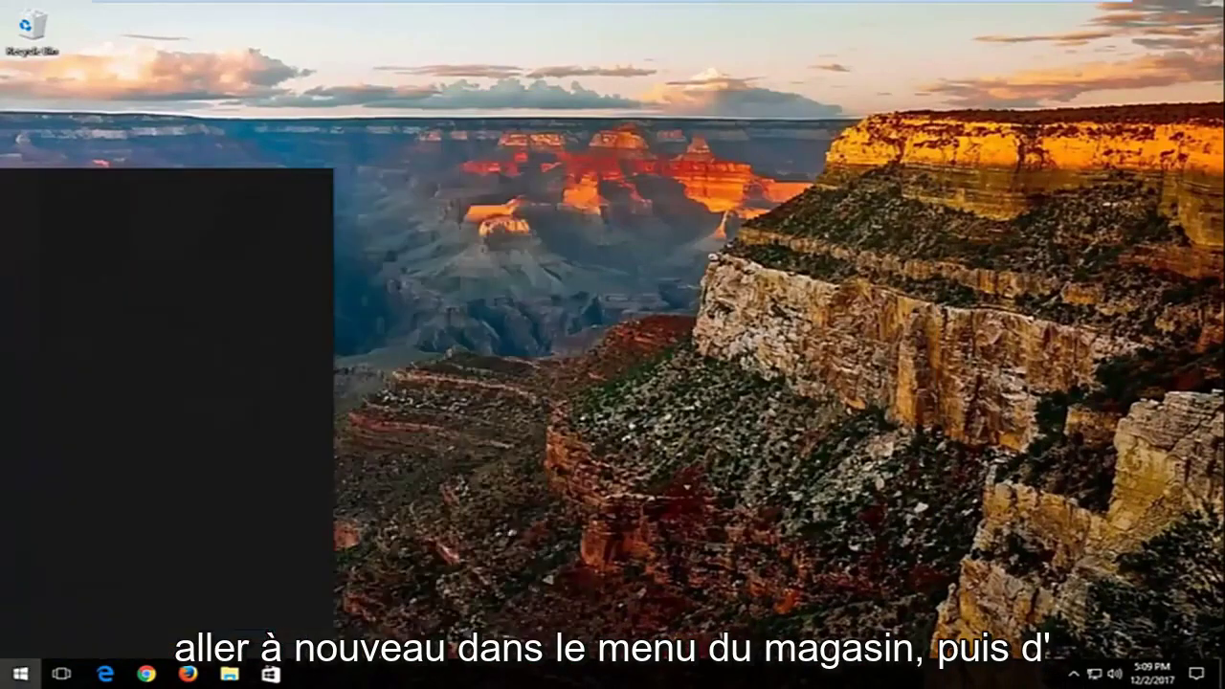
pyautogui.write('programs')
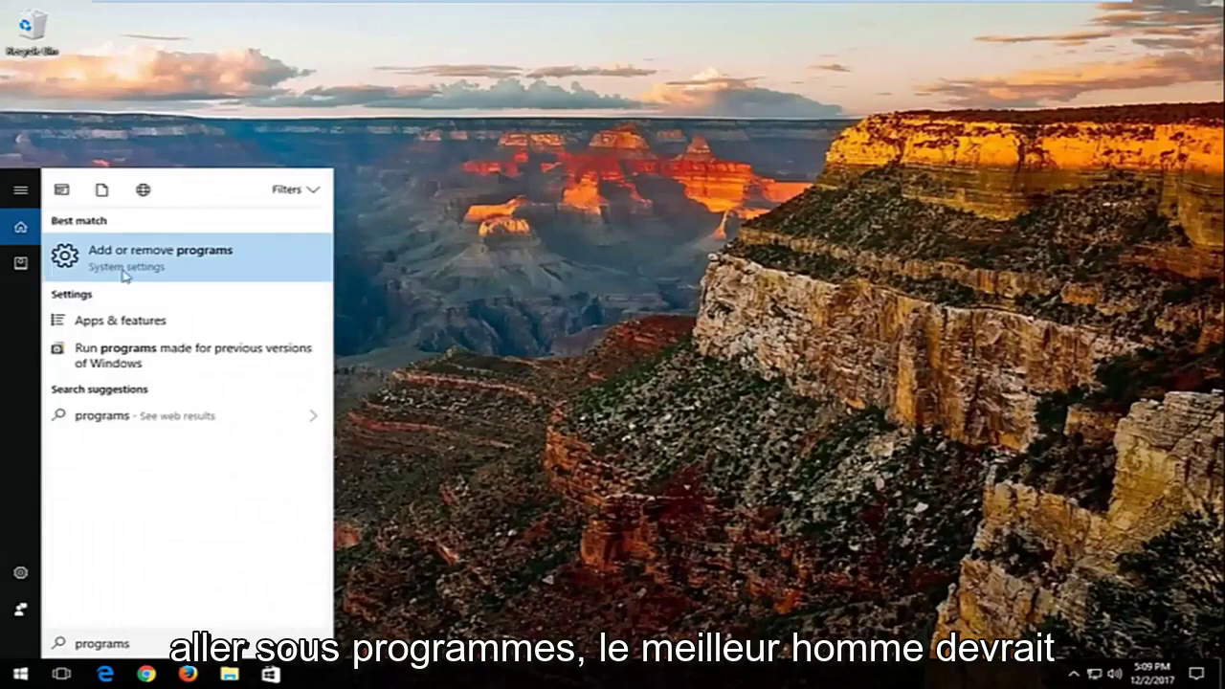
pyautogui.click(127, 275)
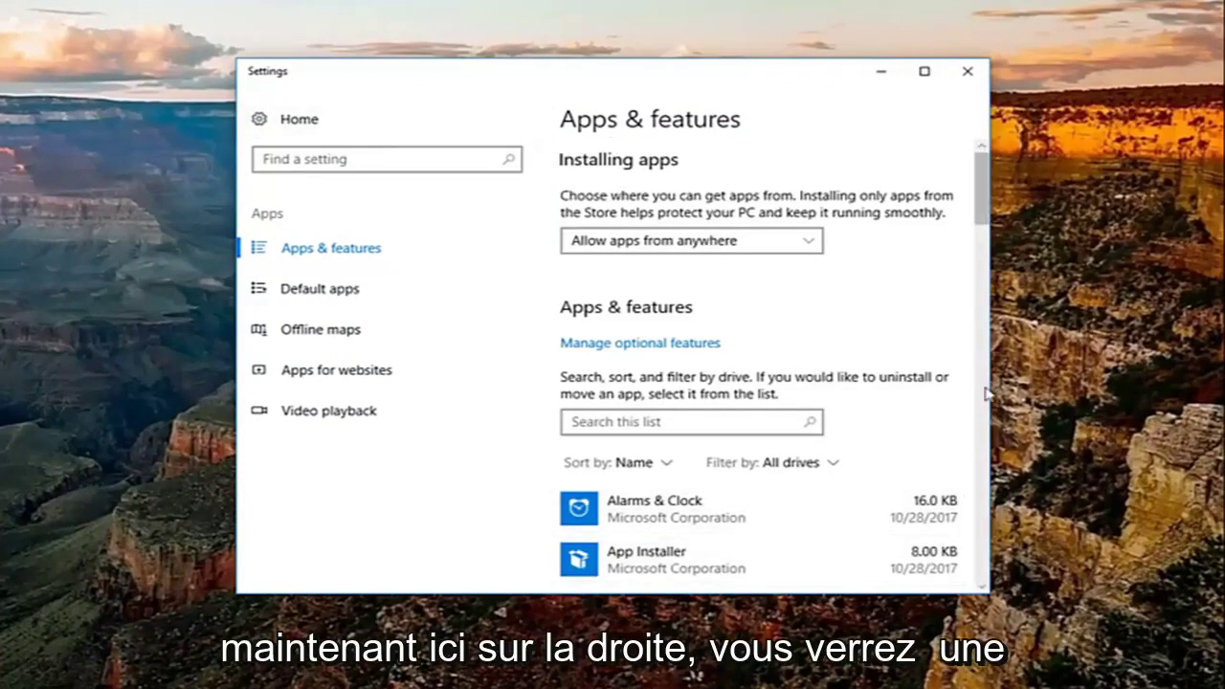
# - Inspect options for Alarms & Clock, Feedback Hub, App Installer, Calculator and Camera in the apps list
pyautogui.scroll(-3, 983, 215)
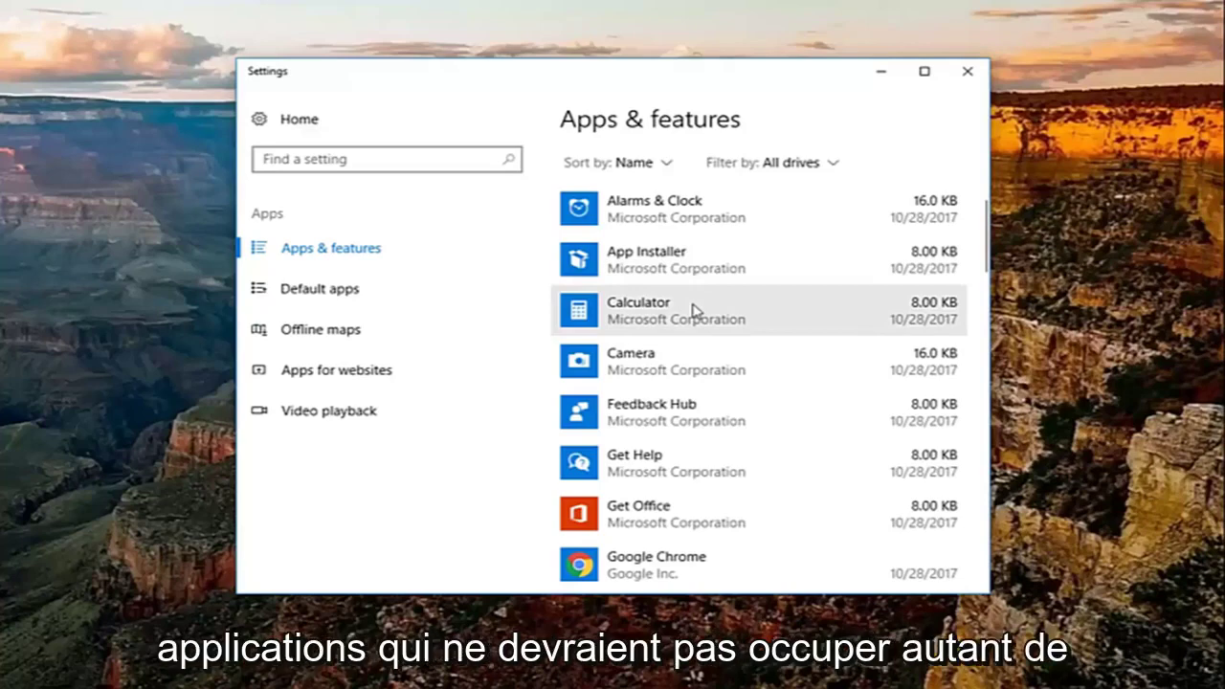
pyautogui.scroll(2, 692, 309)
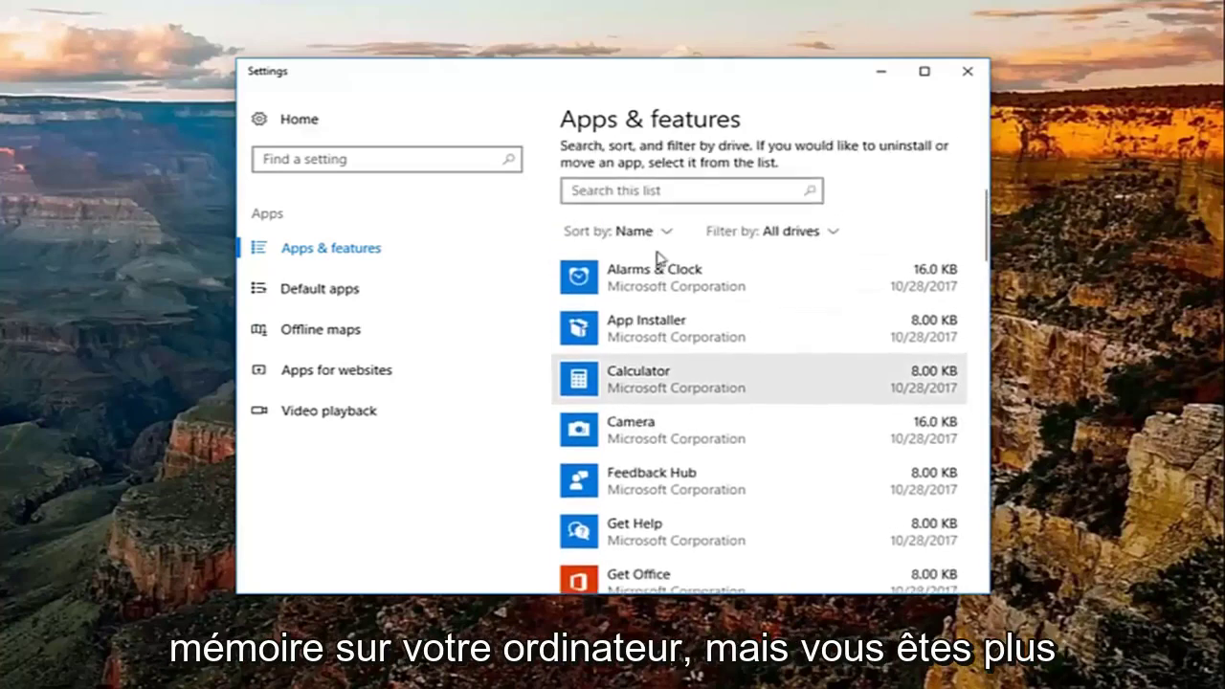
pyautogui.click(660, 279)
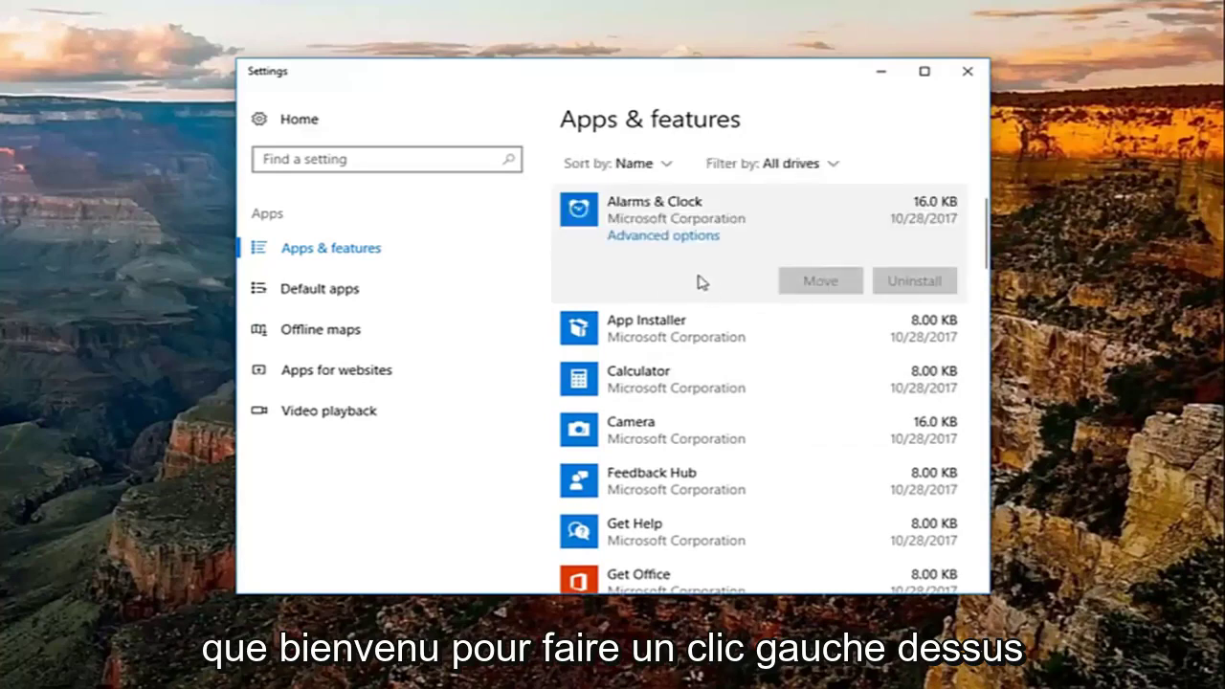
pyautogui.click(809, 478)
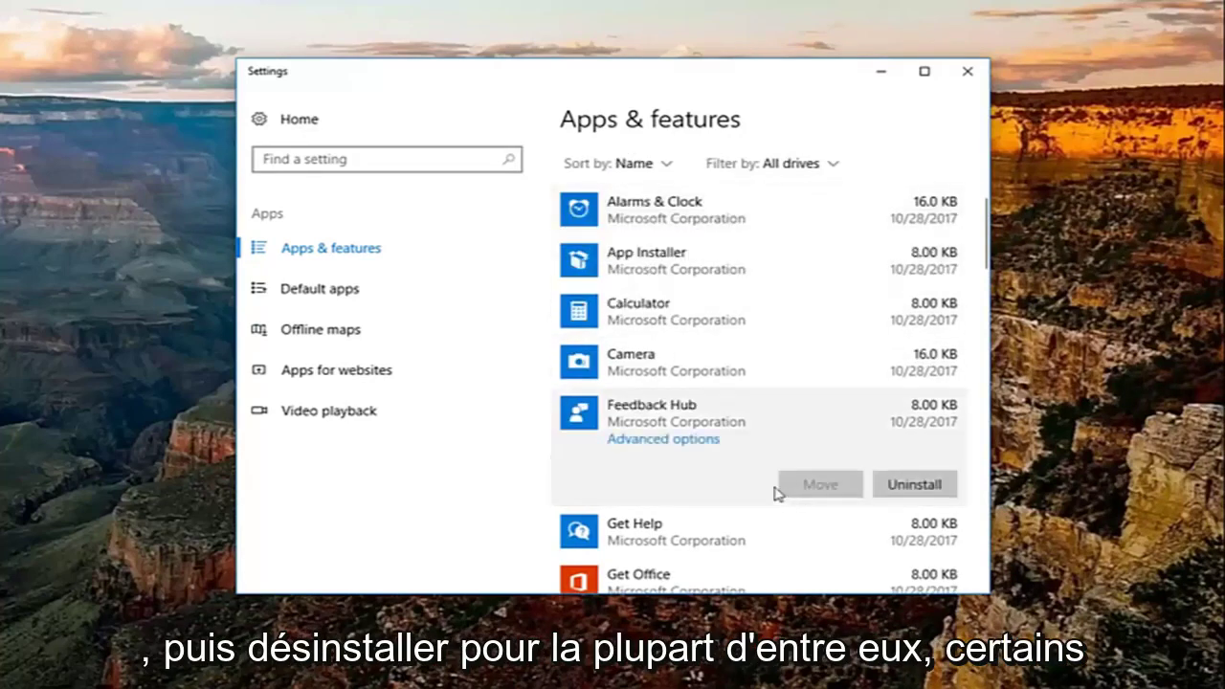
pyautogui.click(676, 218)
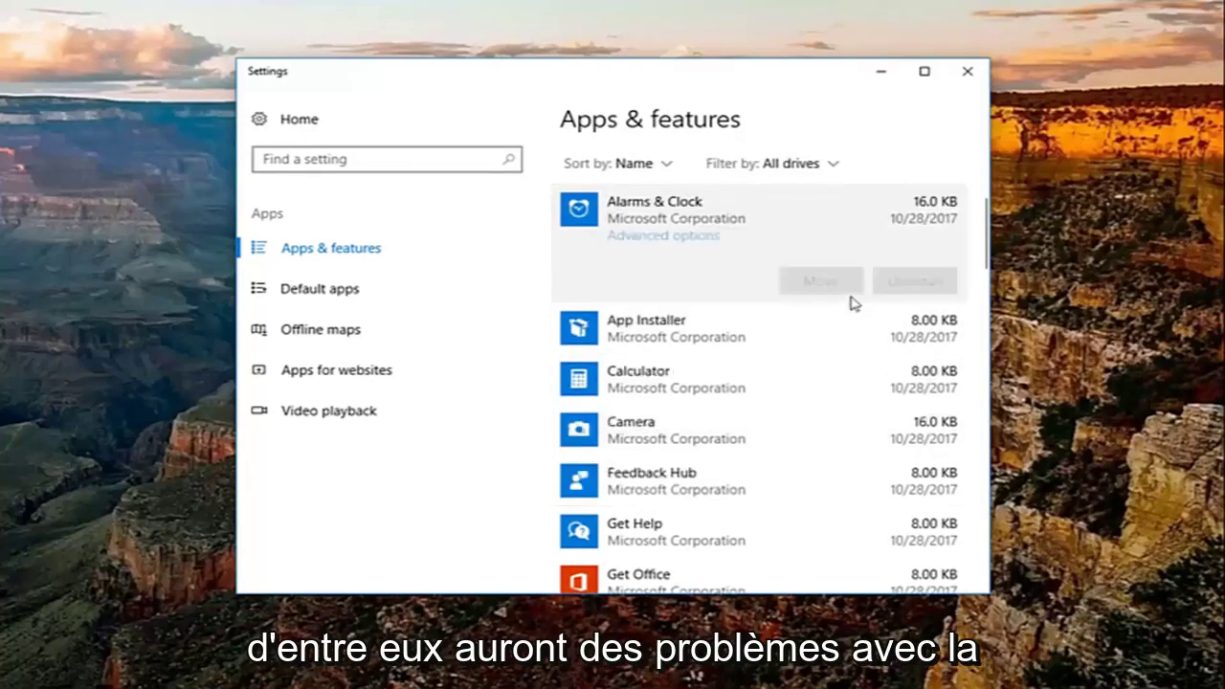
pyautogui.click(691, 348)
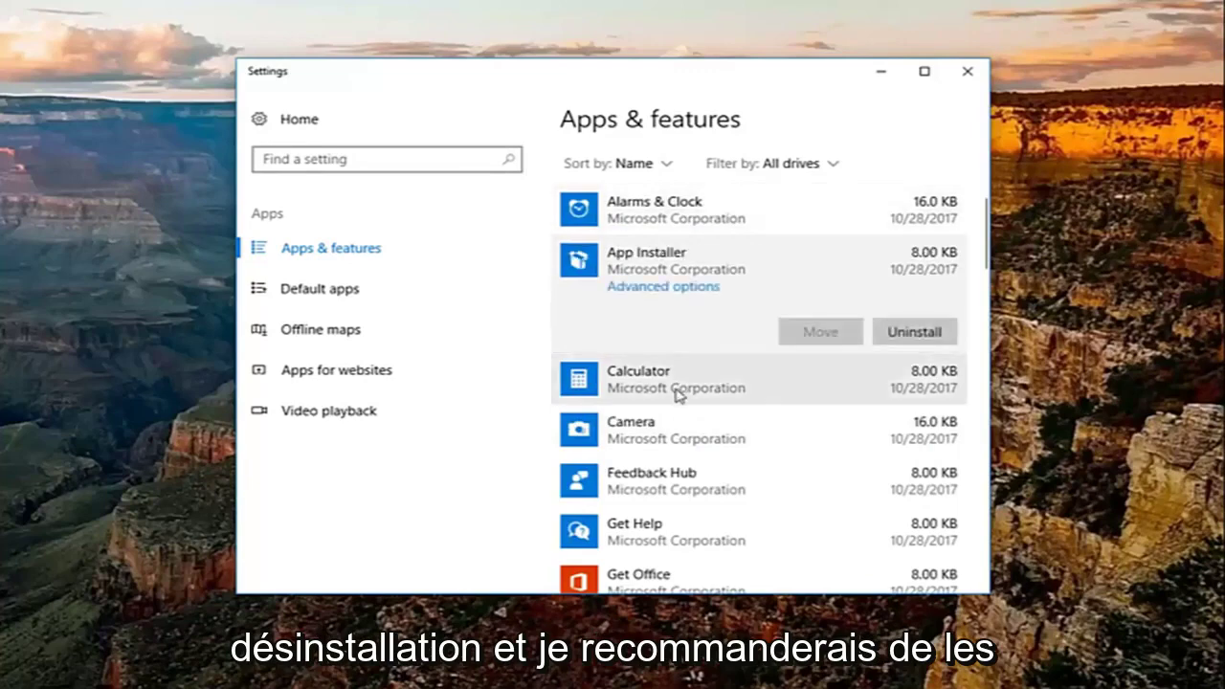
pyautogui.click(675, 392)
pyautogui.click(793, 451)
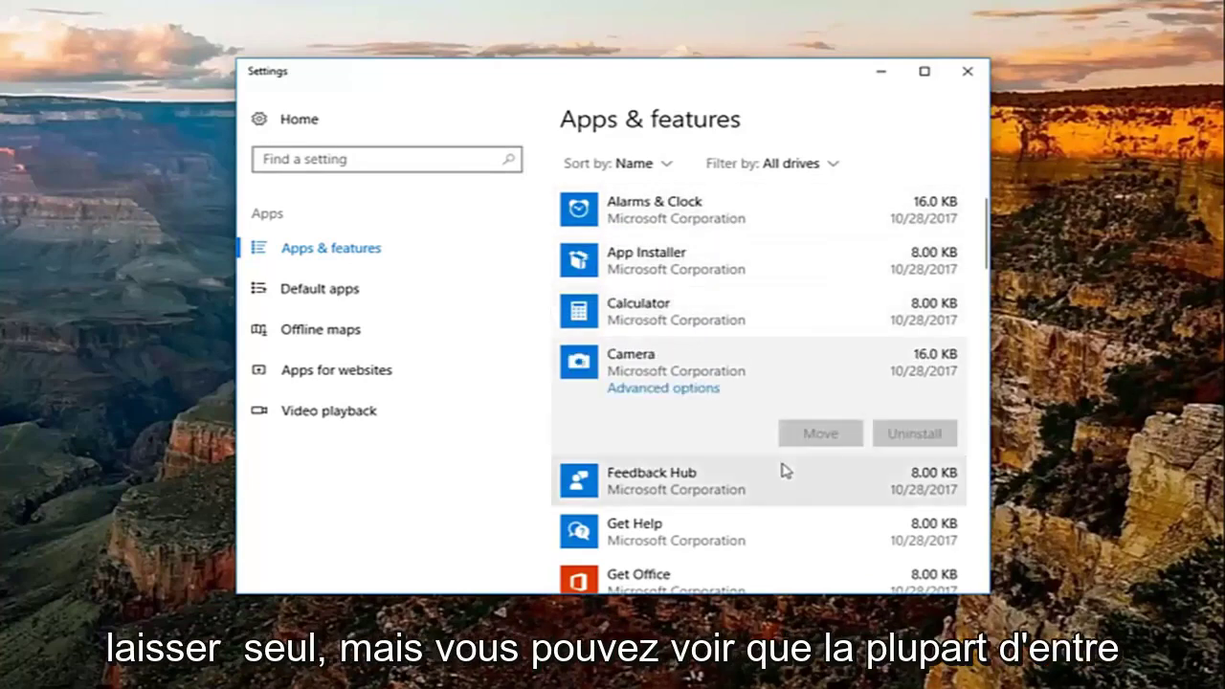
pyautogui.click(787, 473)
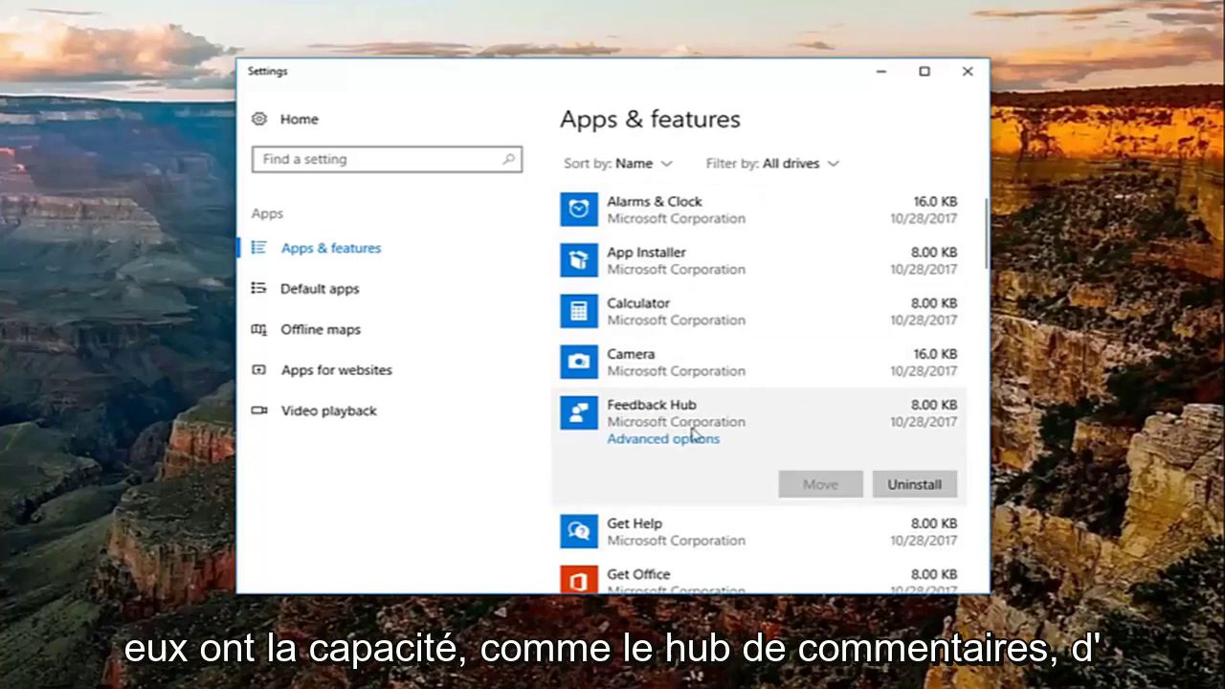
# - Scroll further to check Get Help and Camera options, then close Settings
pyautogui.scroll(-1, 727, 440)
pyautogui.click(634, 467)
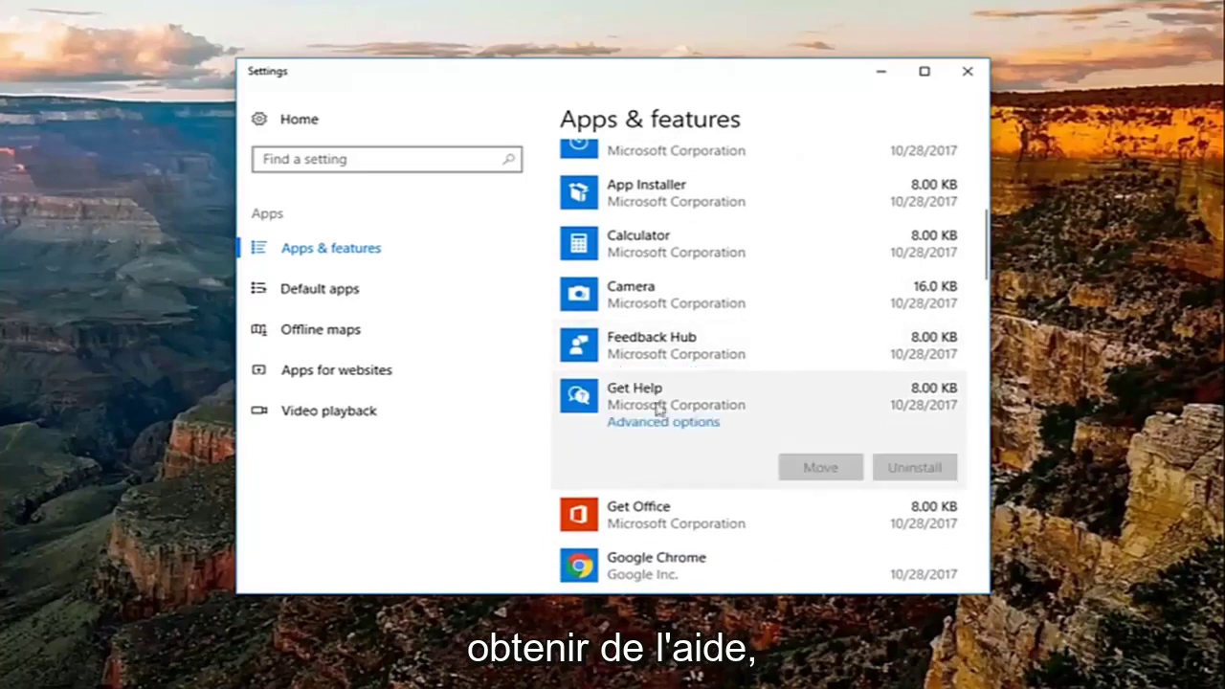
pyautogui.scroll(-1, 660, 411)
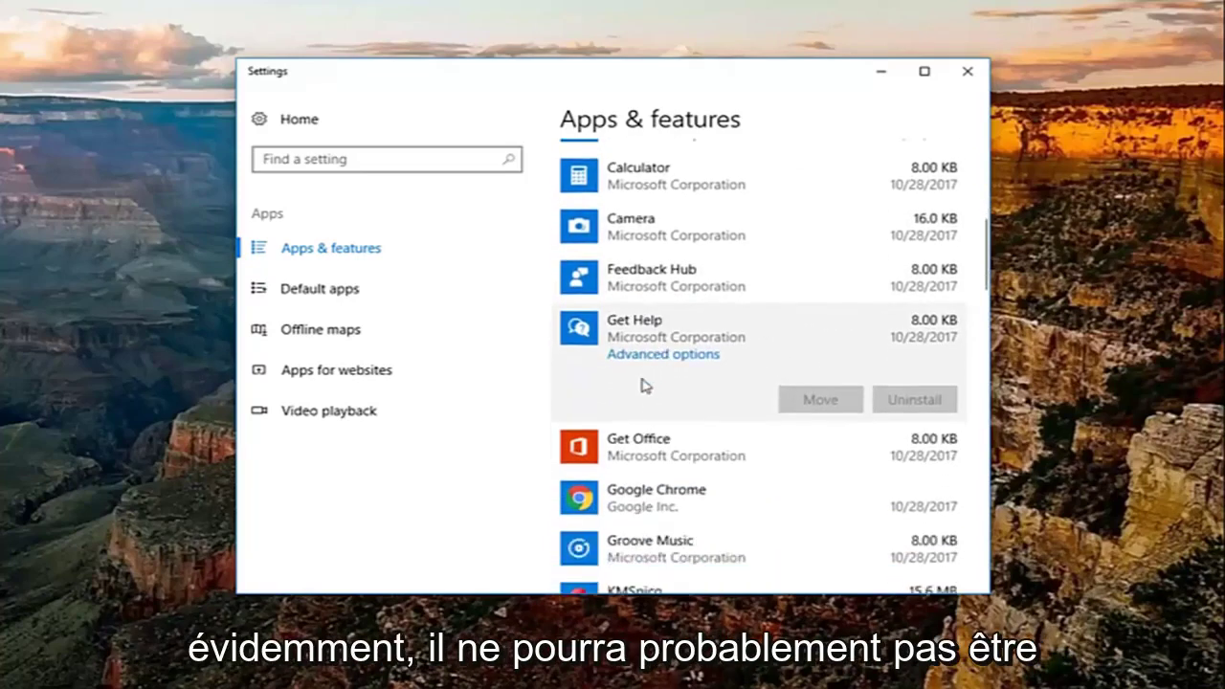
pyautogui.scroll(1, 618, 364)
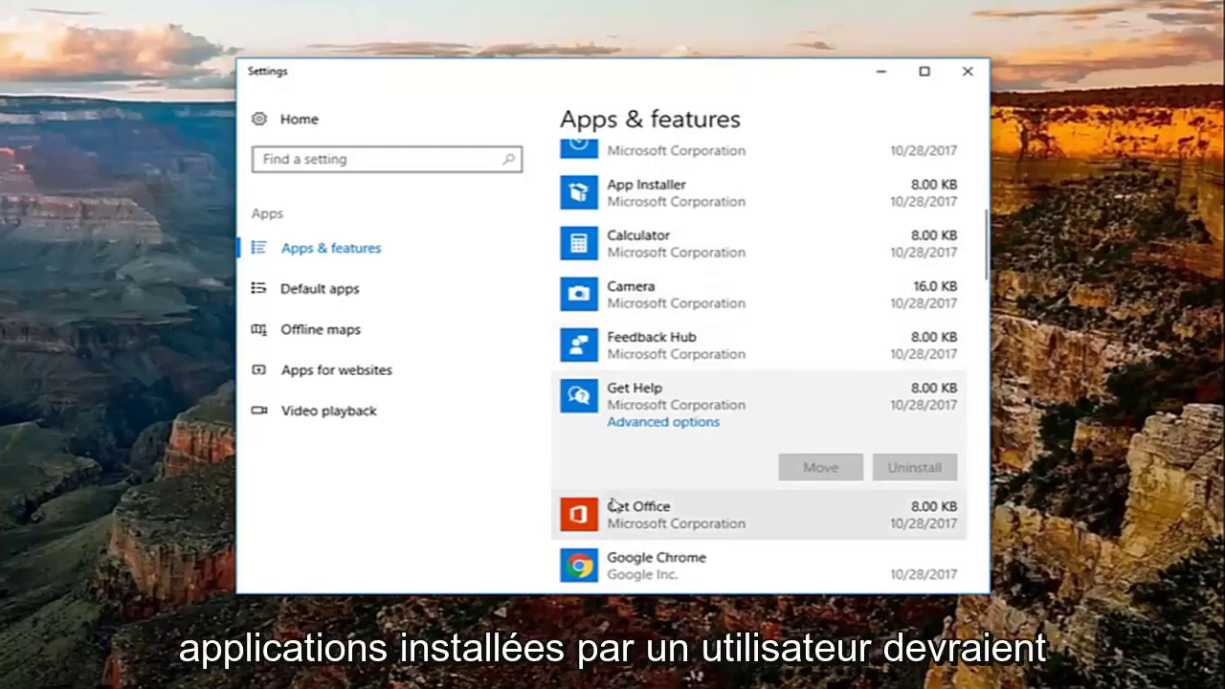
pyautogui.click(685, 304)
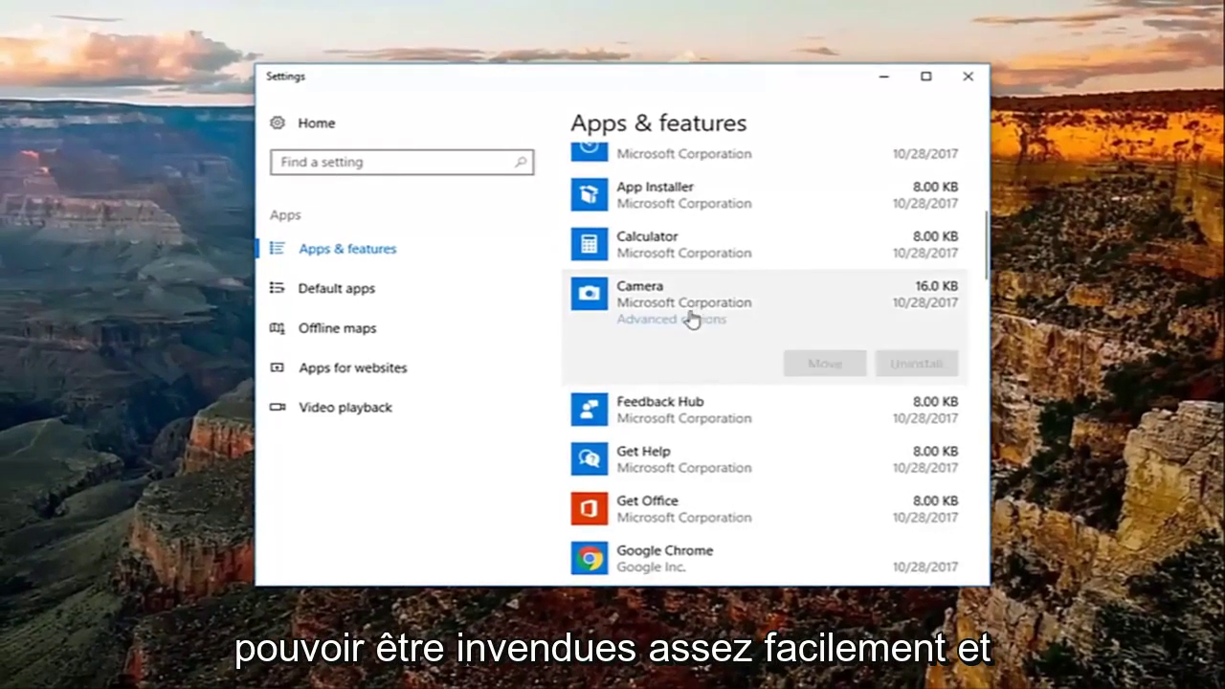
pyautogui.scroll(3, 690, 318)
pyautogui.scroll(3, 690, 316)
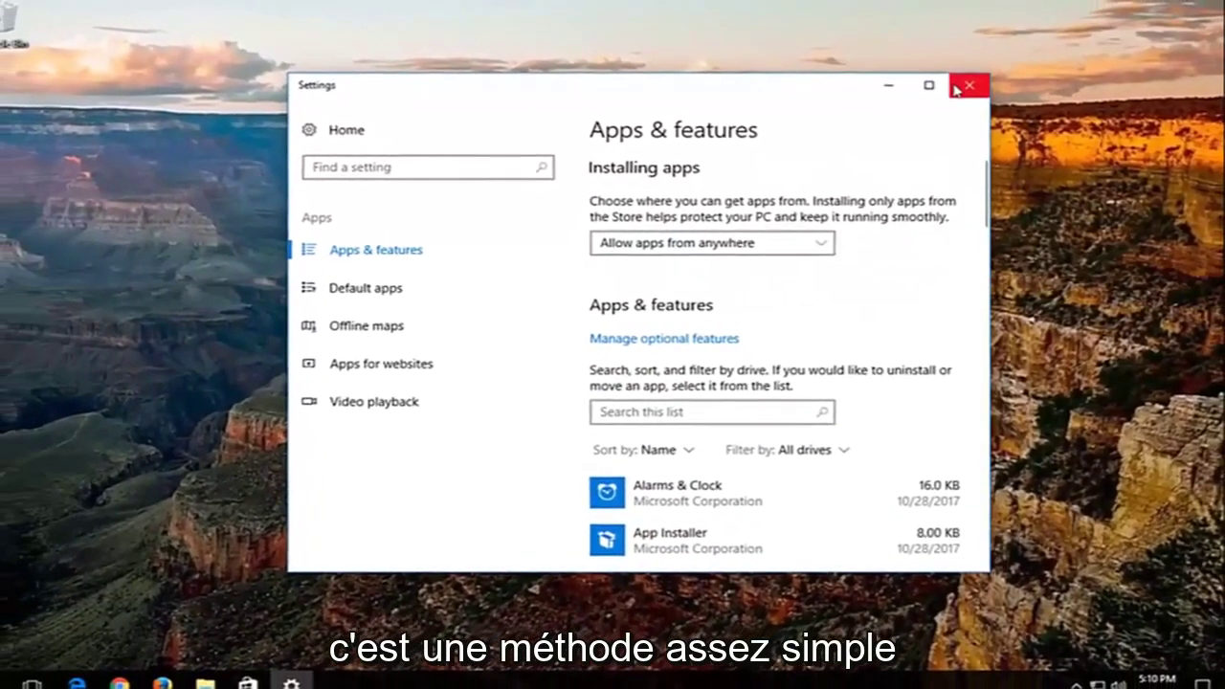
pyautogui.click(957, 88)
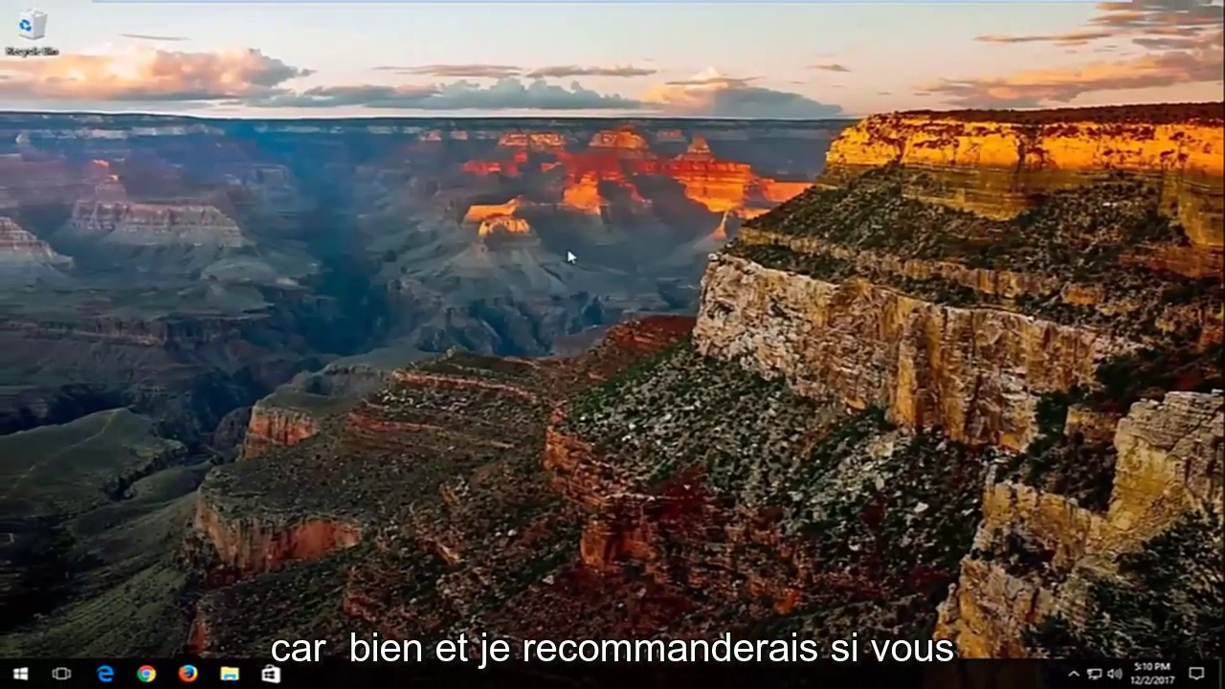